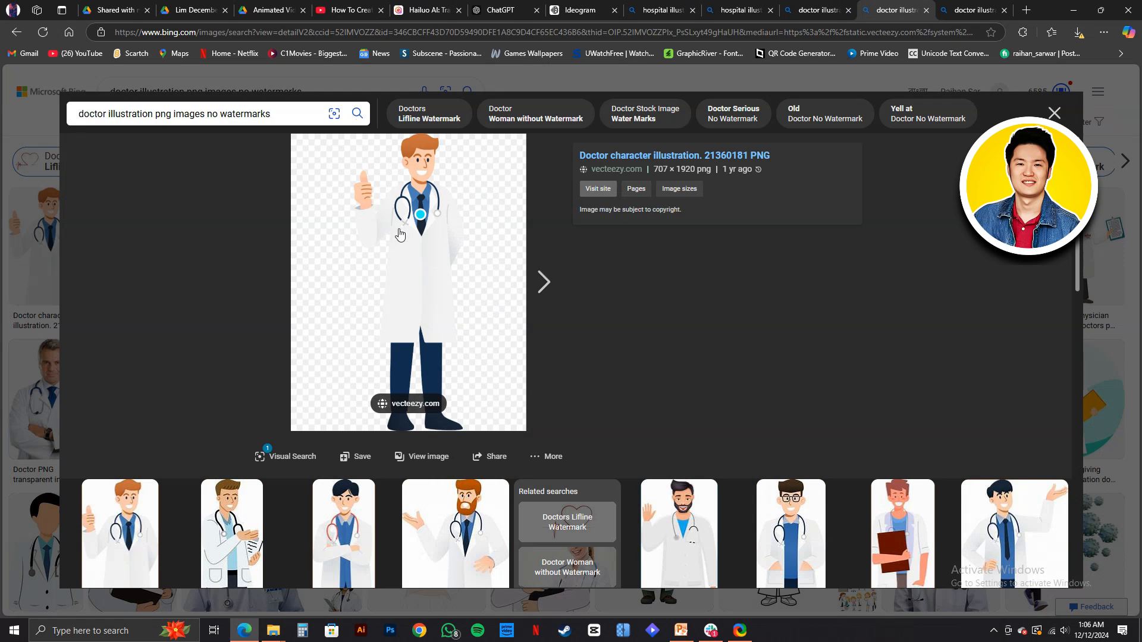
- Copy the thumbs-up doctor illustration from the image search, switch to PowerPoint, and paste it onto the hospital slide
{"action": "right_click", "coordinate": [400, 233]}
{"action": "left_click", "coordinate": [419, 277]}
{"action": "left_click", "coordinate": [680, 630]}
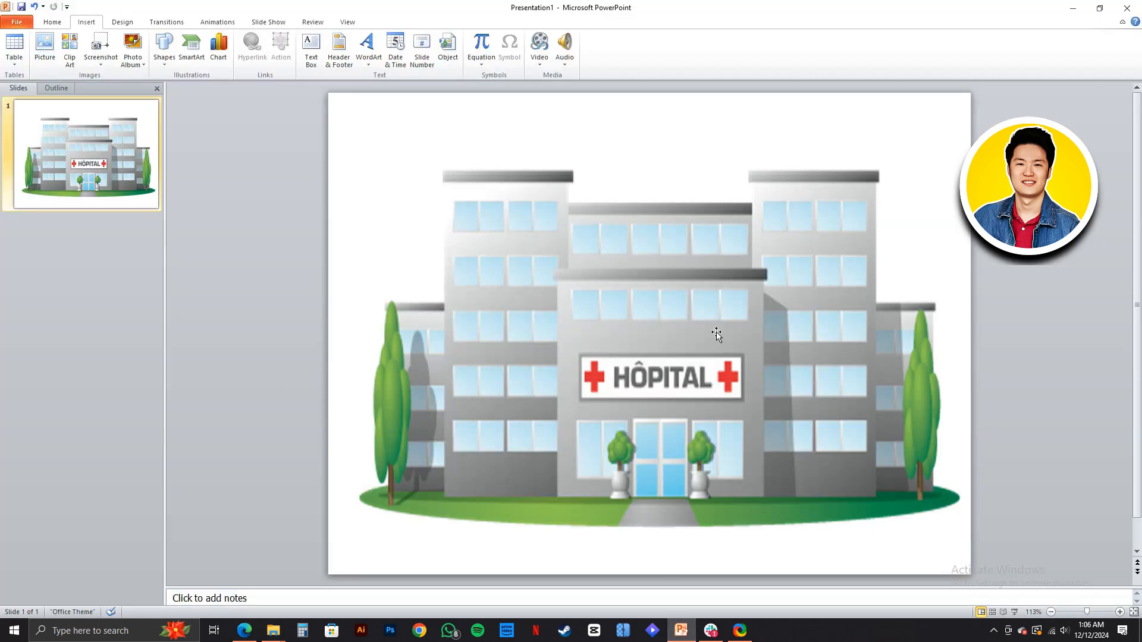
{"action": "key", "text": "ctrl+v"}
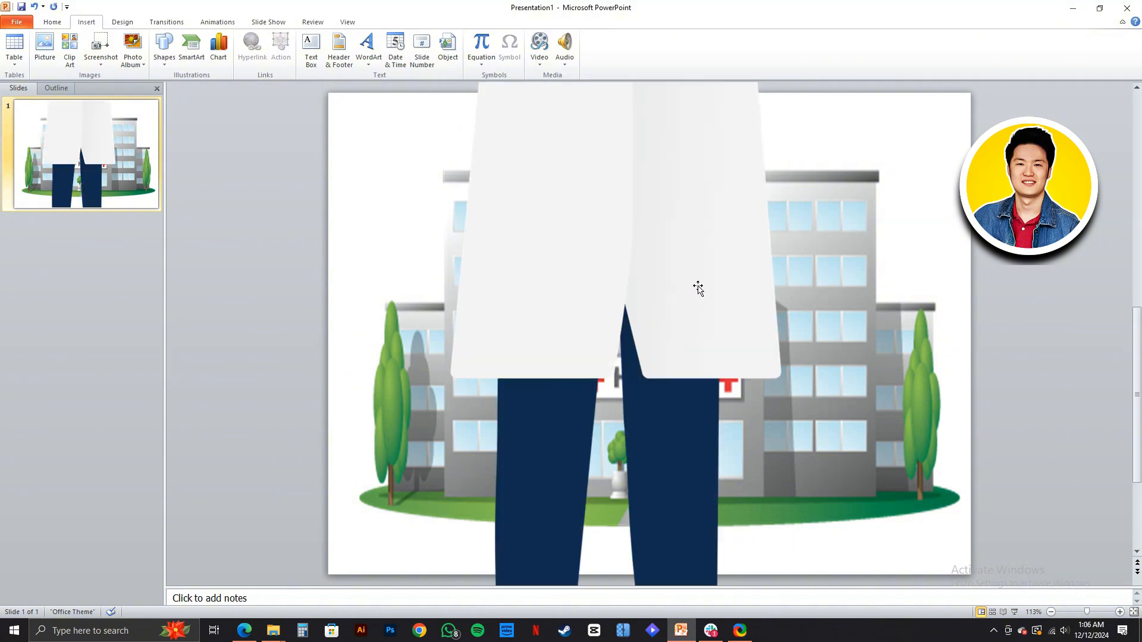
- Shrink the pasted doctor picture to about door height and stand it on the grass to the left of the hospital entrance
{"action": "scroll", "coordinate": [680, 247], "scroll_direction": "up", "scroll_amount": 4}
{"action": "left_click_drag", "start_coordinate": [679, 248], "coordinate": [600, 454]}
{"action": "left_click_drag", "start_coordinate": [590, 245], "coordinate": [600, 442]}
{"action": "left_click_drag", "start_coordinate": [634, 254], "coordinate": [631, 414]}
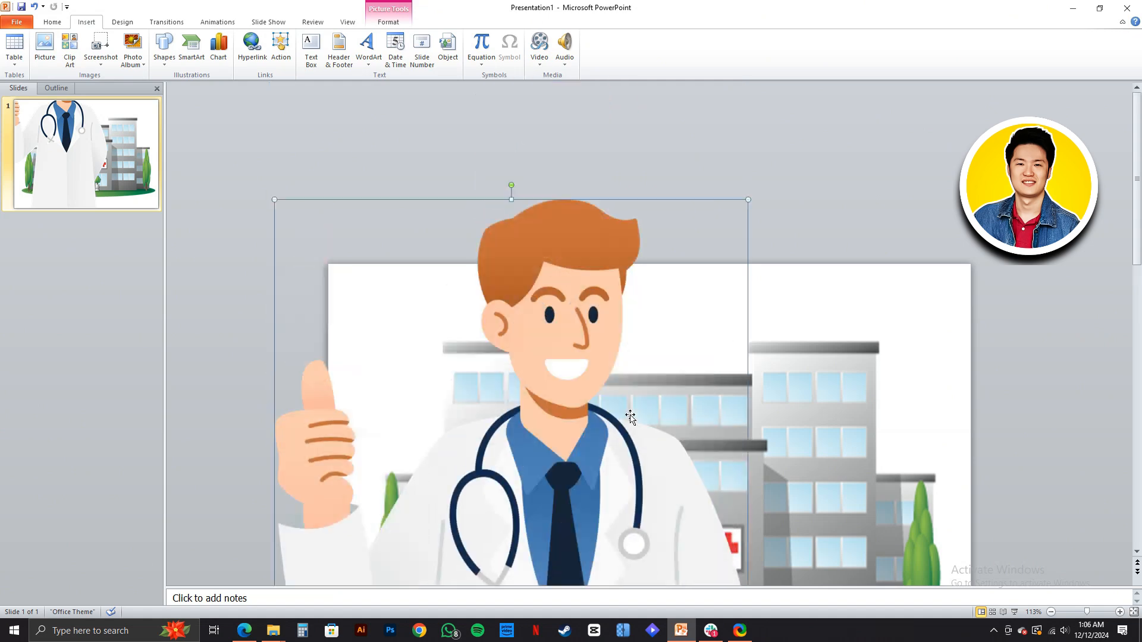
{"action": "left_click_drag", "start_coordinate": [750, 108], "coordinate": [622, 457]}
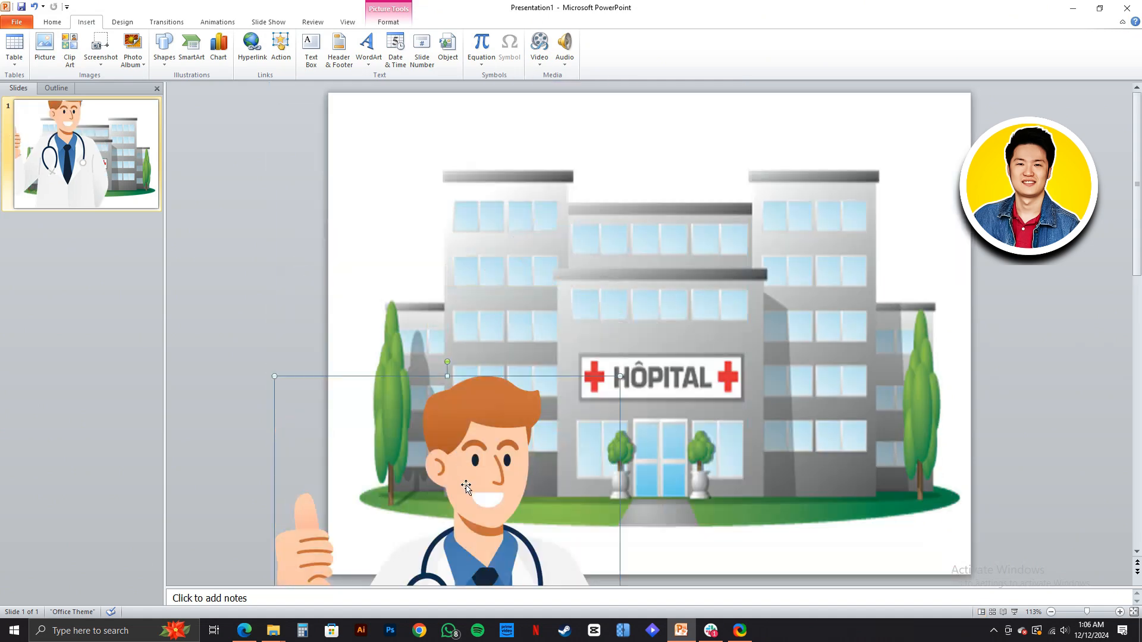
{"action": "left_click_drag", "start_coordinate": [479, 515], "coordinate": [490, 332]}
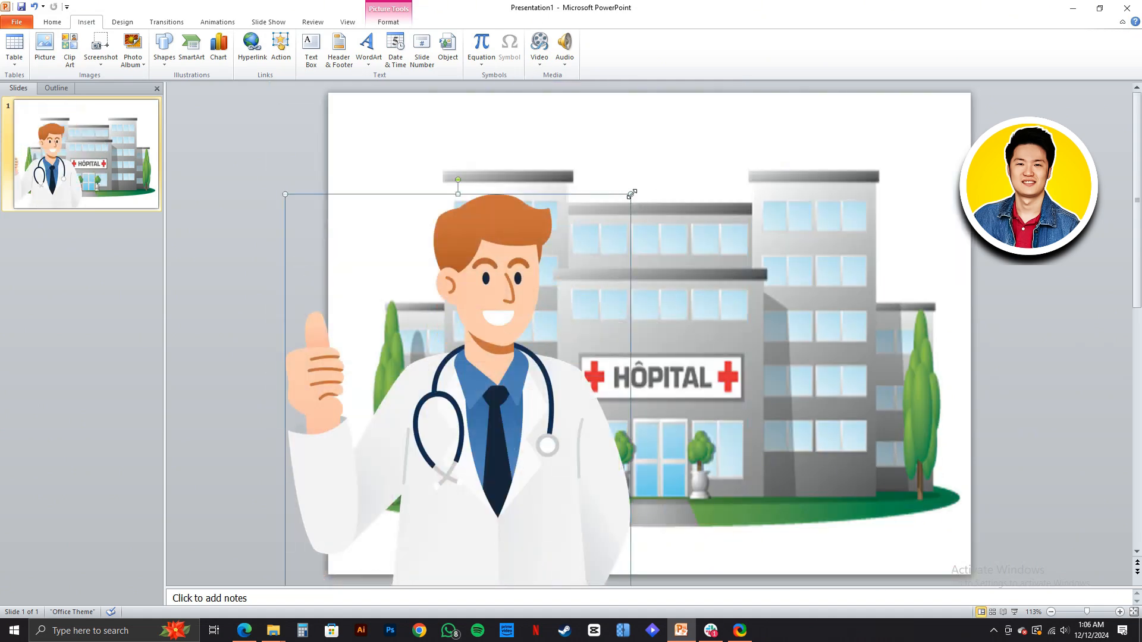
{"action": "left_click_drag", "start_coordinate": [631, 194], "coordinate": [511, 456]}
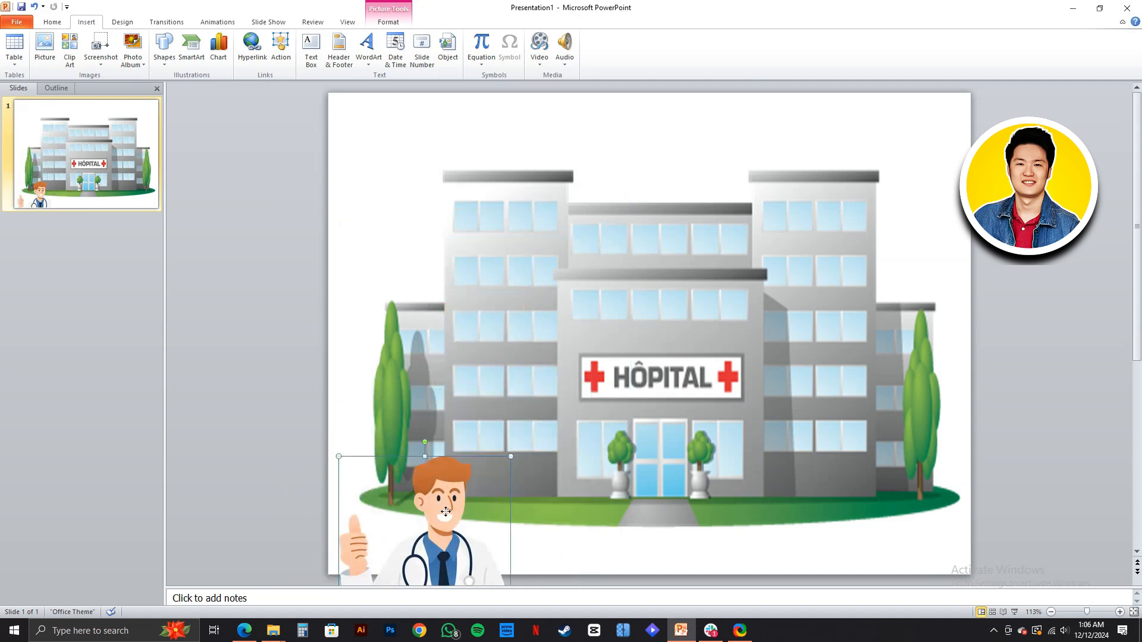
{"action": "left_click_drag", "start_coordinate": [447, 514], "coordinate": [458, 263]}
{"action": "left_click_drag", "start_coordinate": [523, 206], "coordinate": [564, 468]}
{"action": "left_click", "coordinate": [579, 472]}
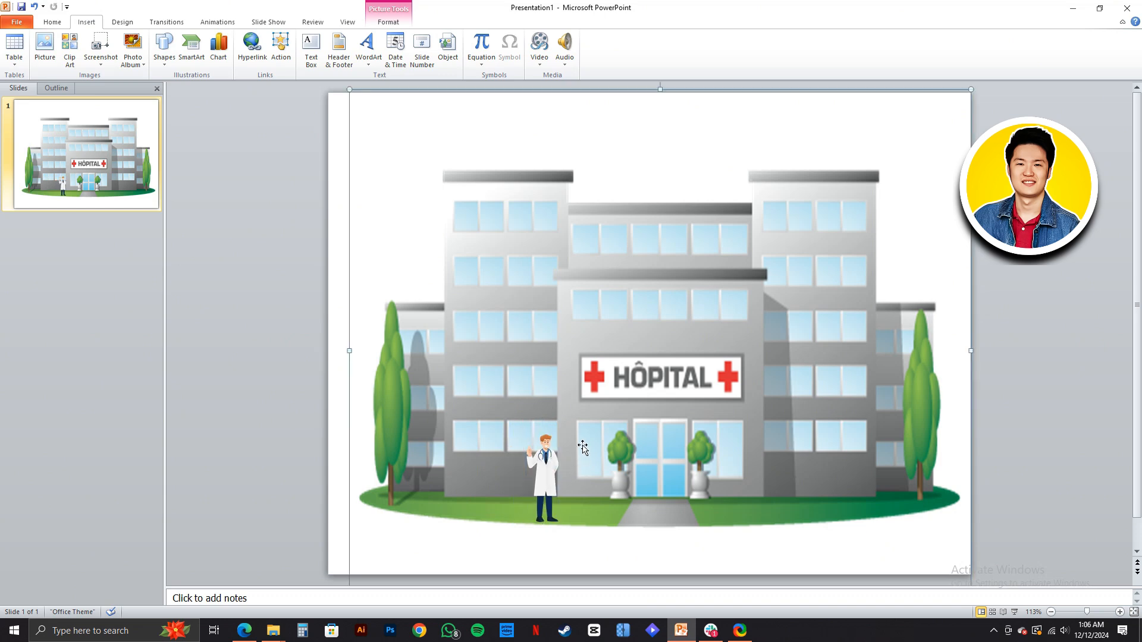
{"action": "left_click", "coordinate": [252, 443]}
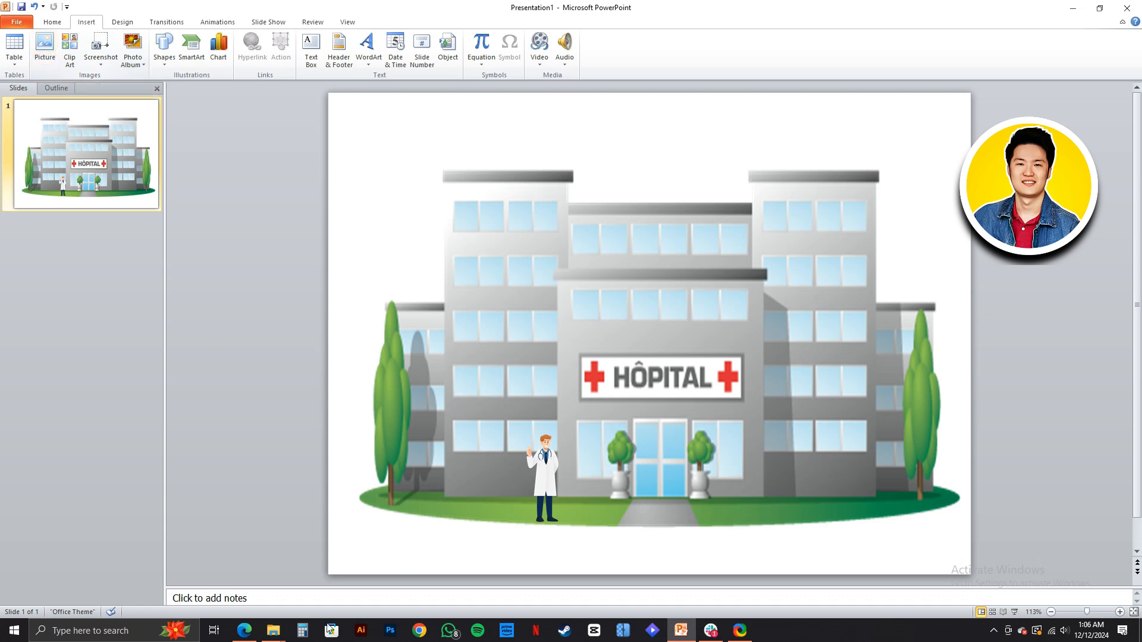
- Insert the nurse-and-elderly-patient picture from the Others (F:) drive, shrink it, and place it just right of the hospital entrance
{"action": "mouse_move", "coordinate": [272, 629]}
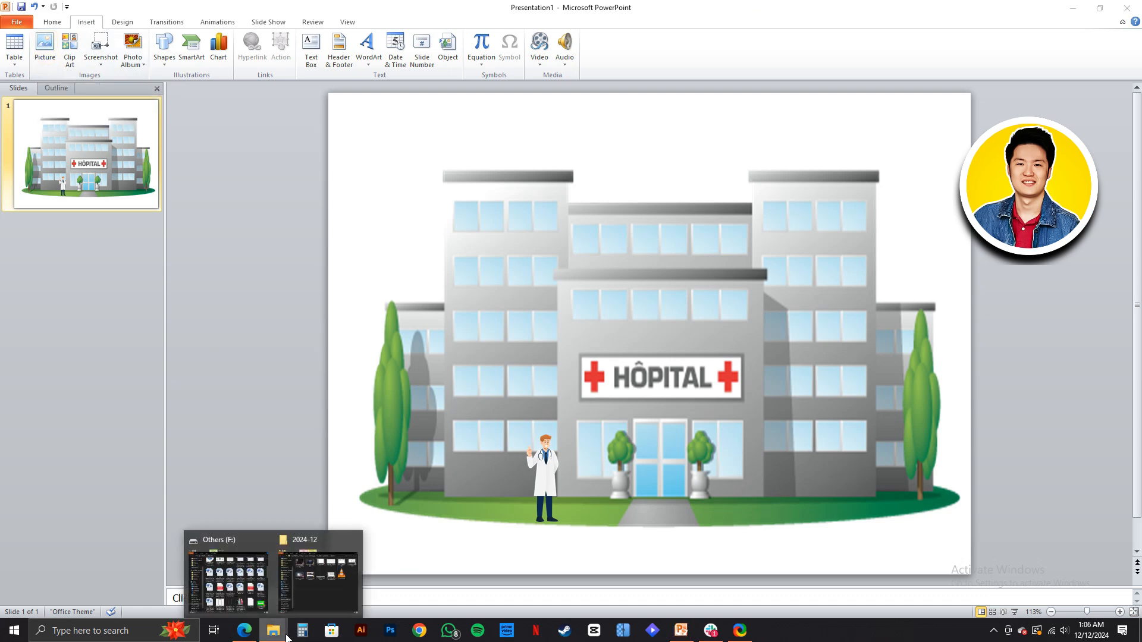
{"action": "left_click", "coordinate": [264, 603]}
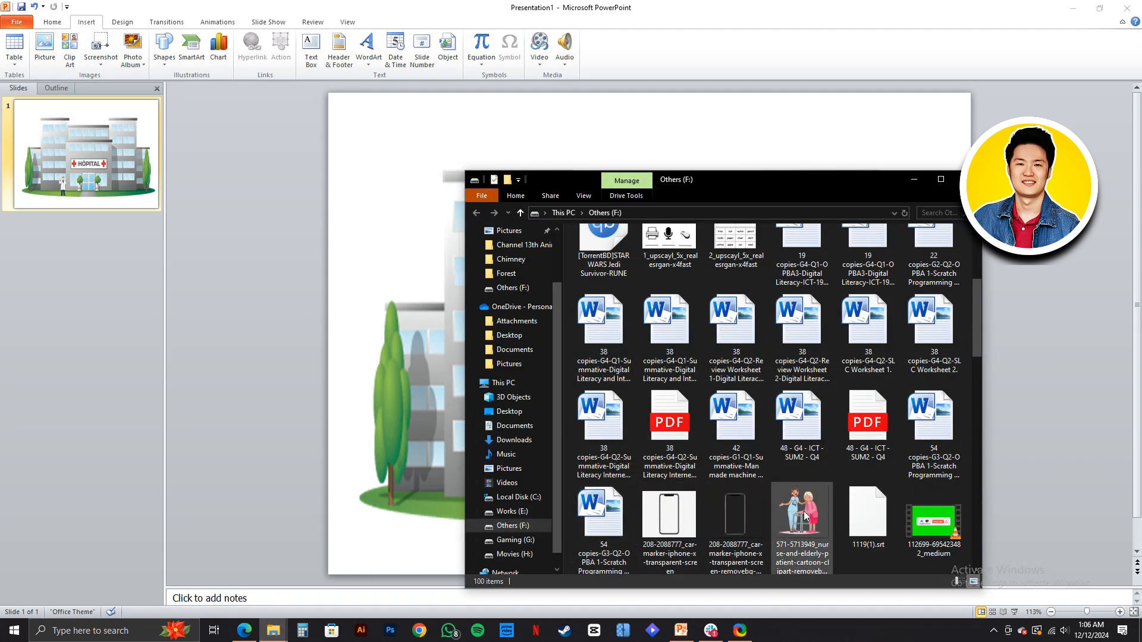
{"action": "left_click_drag", "start_coordinate": [804, 511], "coordinate": [397, 221]}
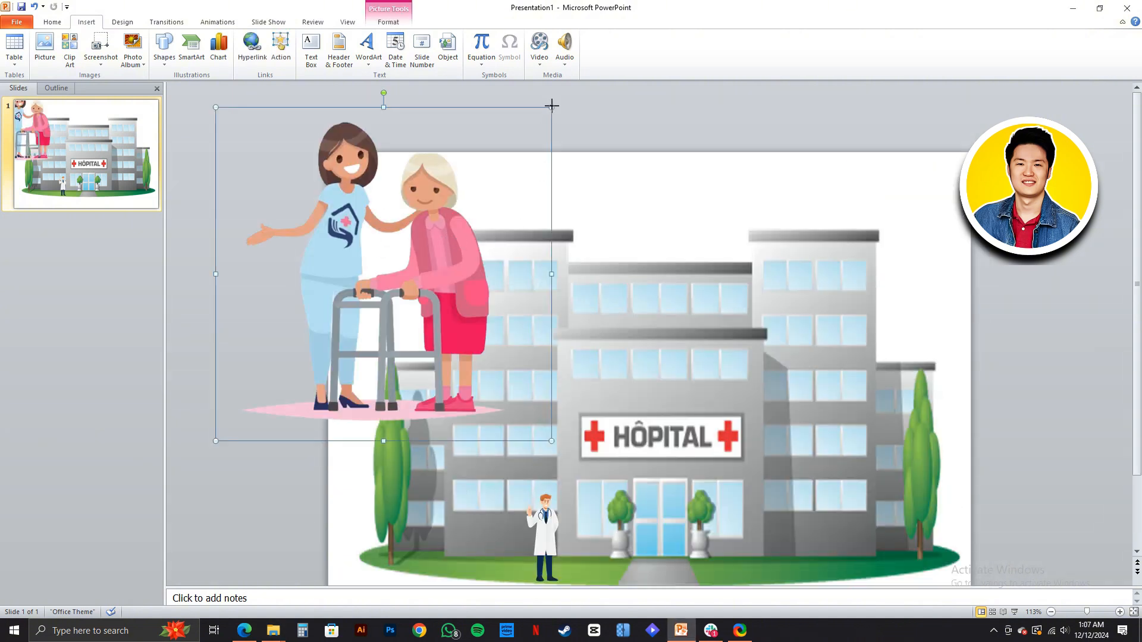
{"action": "left_click_drag", "start_coordinate": [551, 105], "coordinate": [747, 486]}
{"action": "left_click", "coordinate": [1020, 453]}
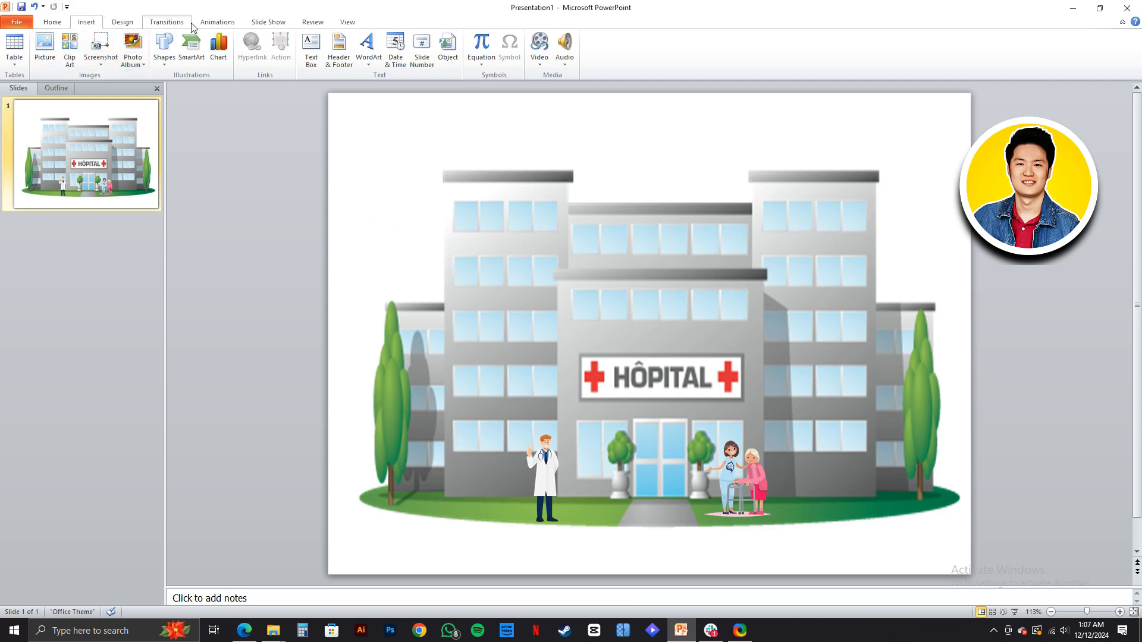
- Add a Fly In entrance animation to the doctor picture
{"action": "left_click", "coordinate": [216, 23]}
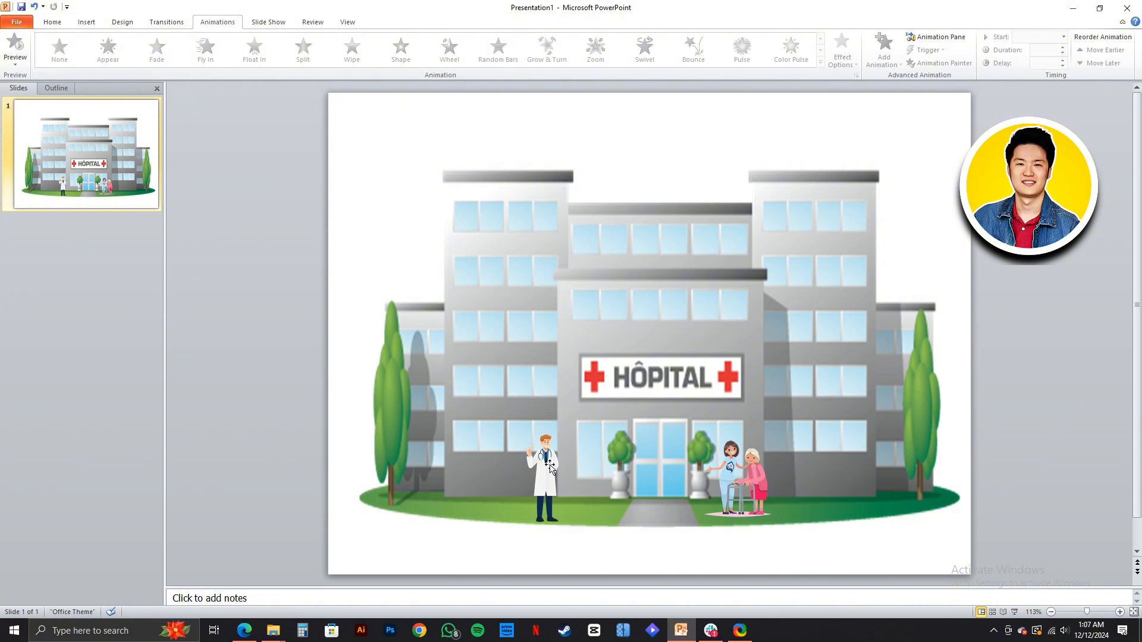
{"action": "left_click", "coordinate": [550, 469]}
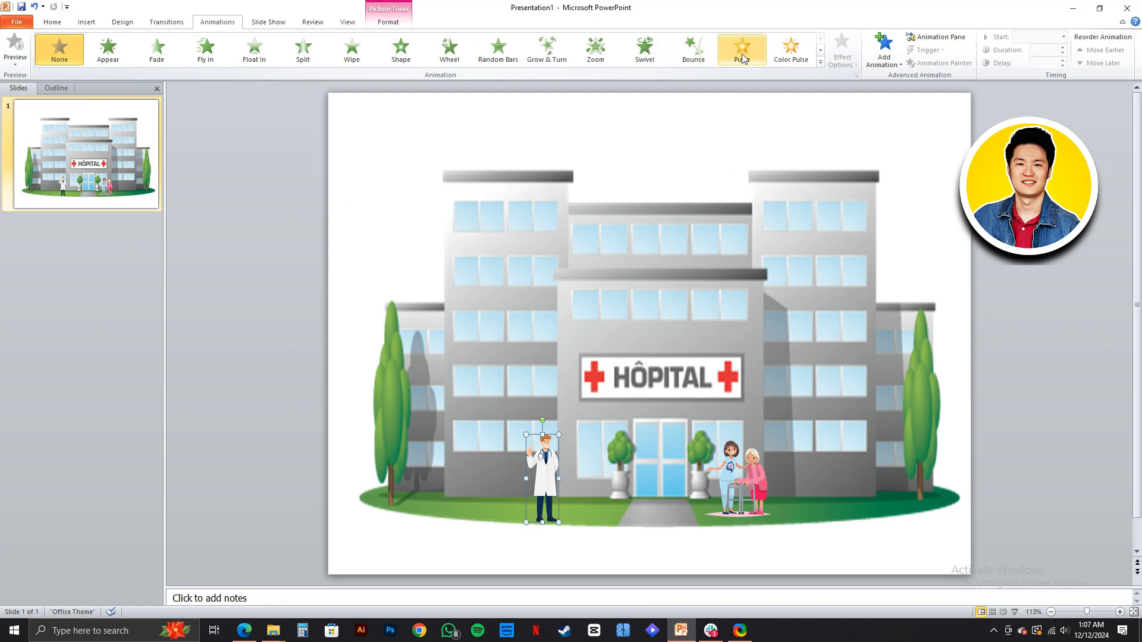
{"action": "left_click", "coordinate": [785, 58]}
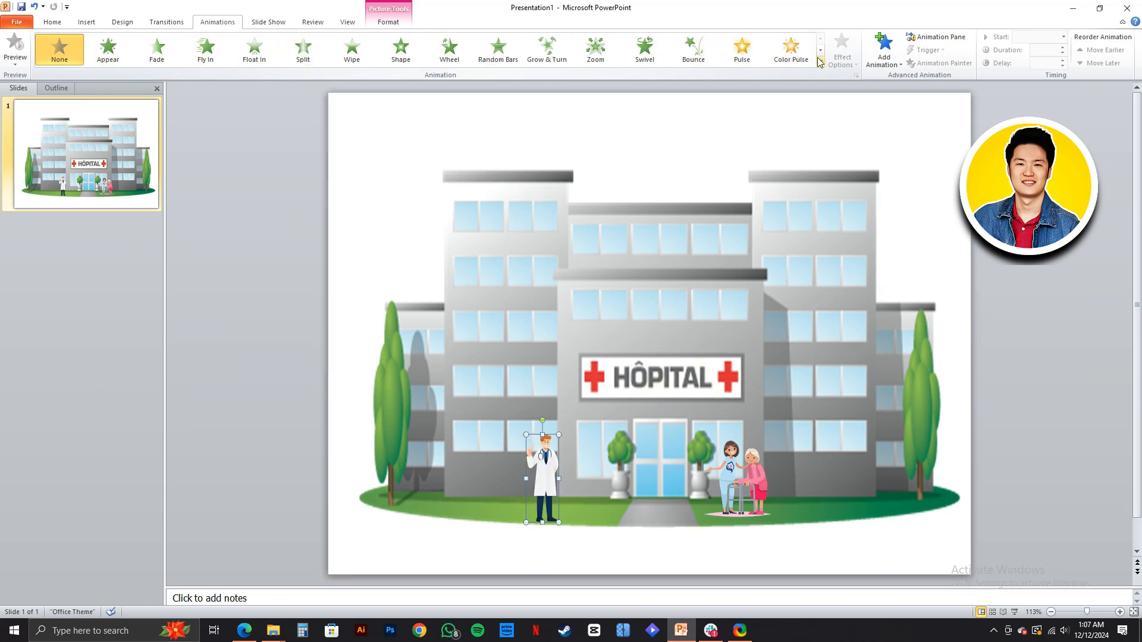
{"action": "left_click", "coordinate": [892, 65]}
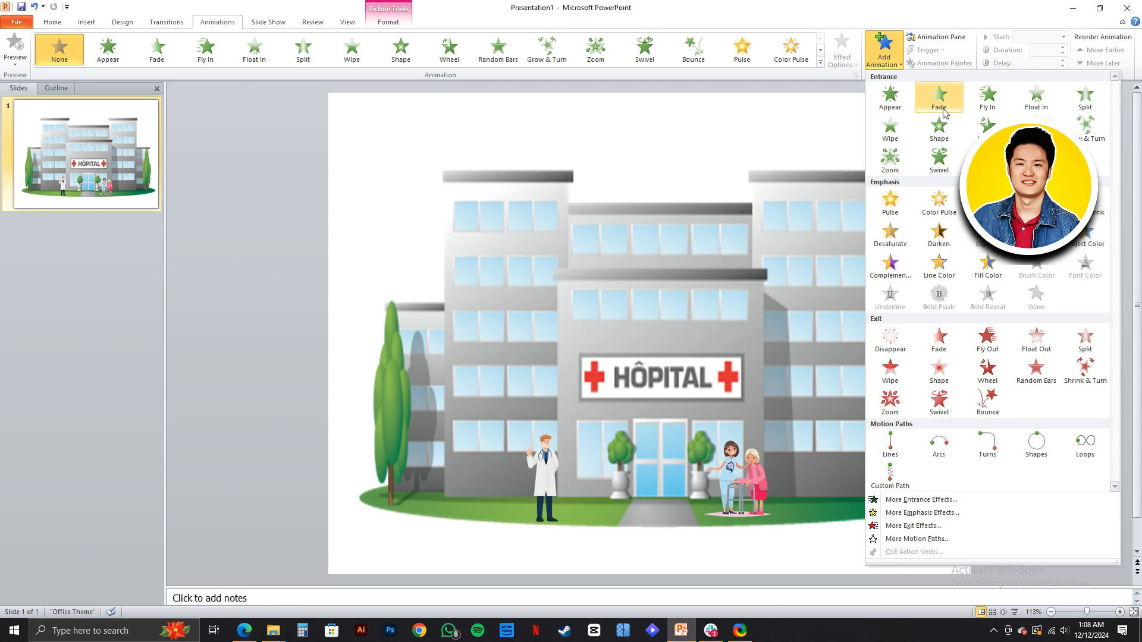
{"action": "left_click", "coordinate": [989, 105]}
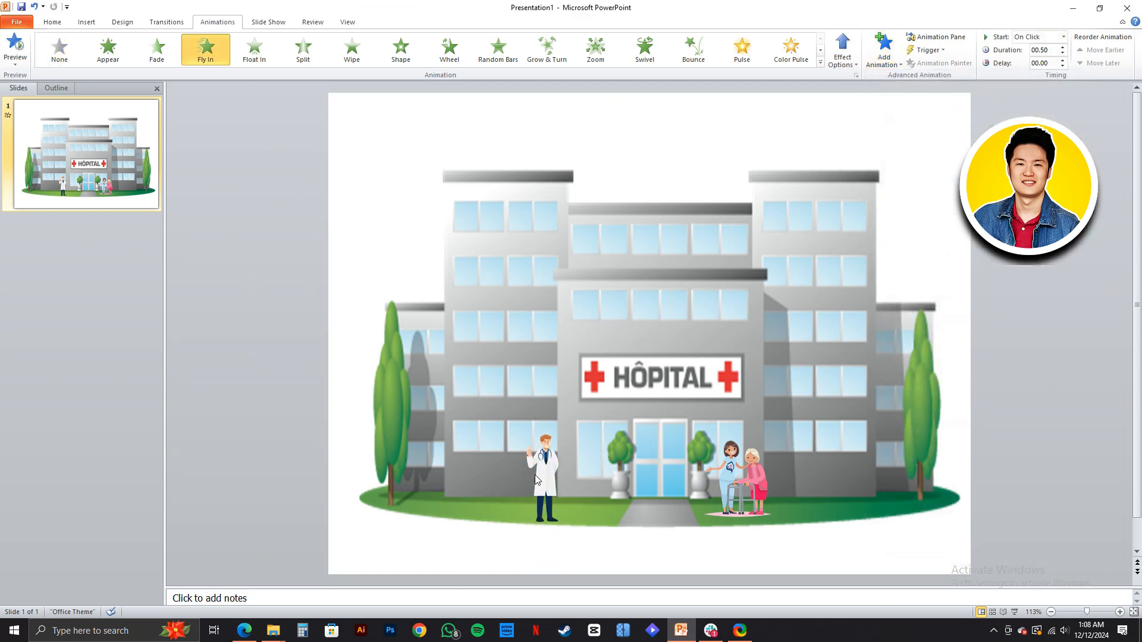
- Add Fade as a second entrance effect on the doctor picture, choosing it from the full set of entrance effects
{"action": "left_click", "coordinate": [551, 465]}
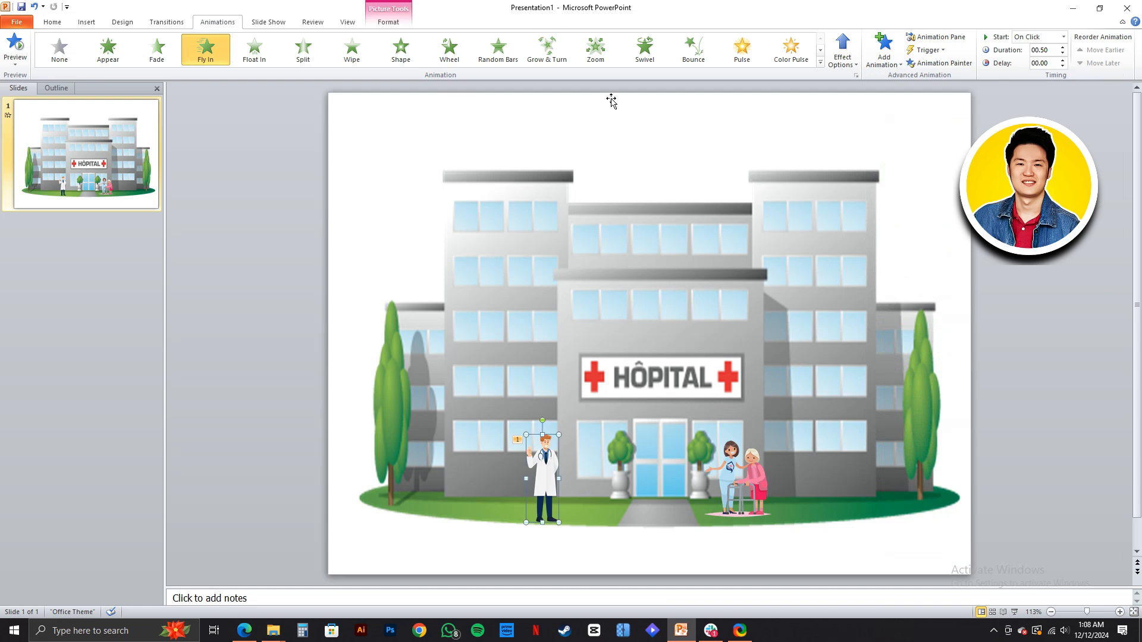
{"action": "left_click", "coordinate": [843, 58]}
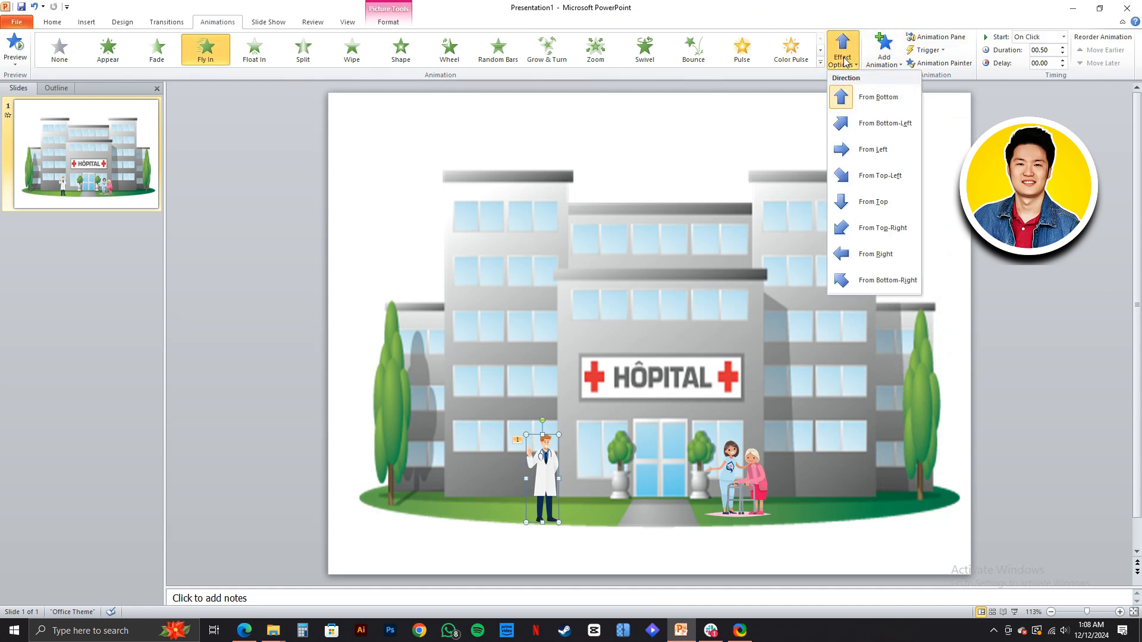
{"action": "left_click", "coordinate": [845, 62]}
{"action": "left_click", "coordinate": [880, 53]}
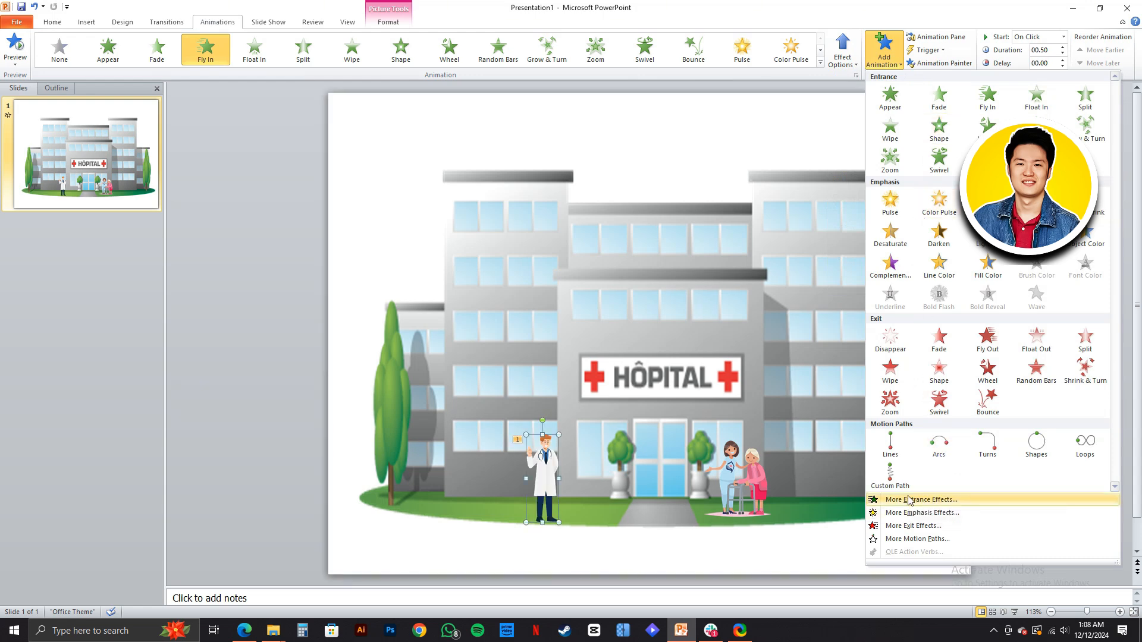
{"action": "left_click", "coordinate": [909, 501]}
{"action": "left_click_drag", "start_coordinate": [563, 174], "coordinate": [879, 136]}
{"action": "left_click", "coordinate": [848, 209]}
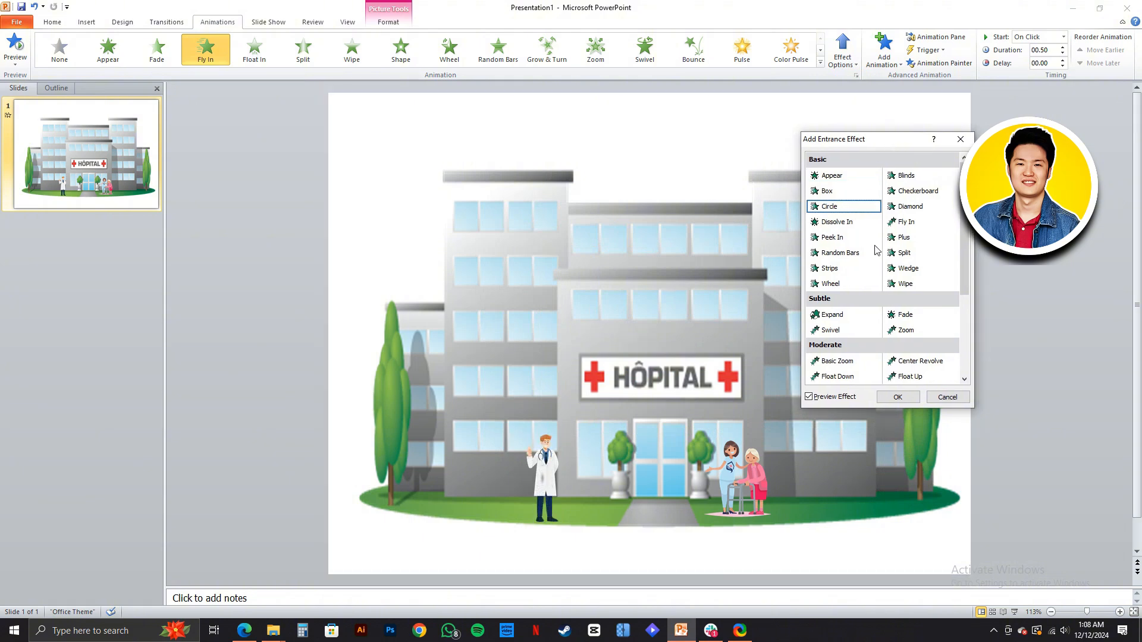
{"action": "scroll", "coordinate": [879, 265], "scroll_direction": "down", "scroll_amount": 1}
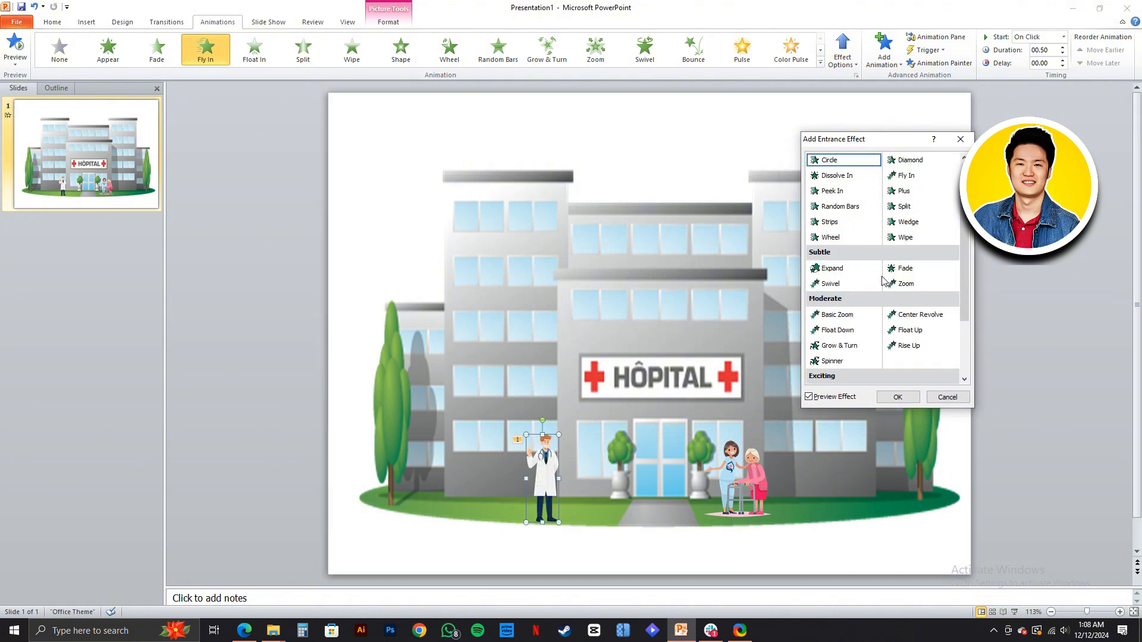
{"action": "double_click", "coordinate": [917, 272]}
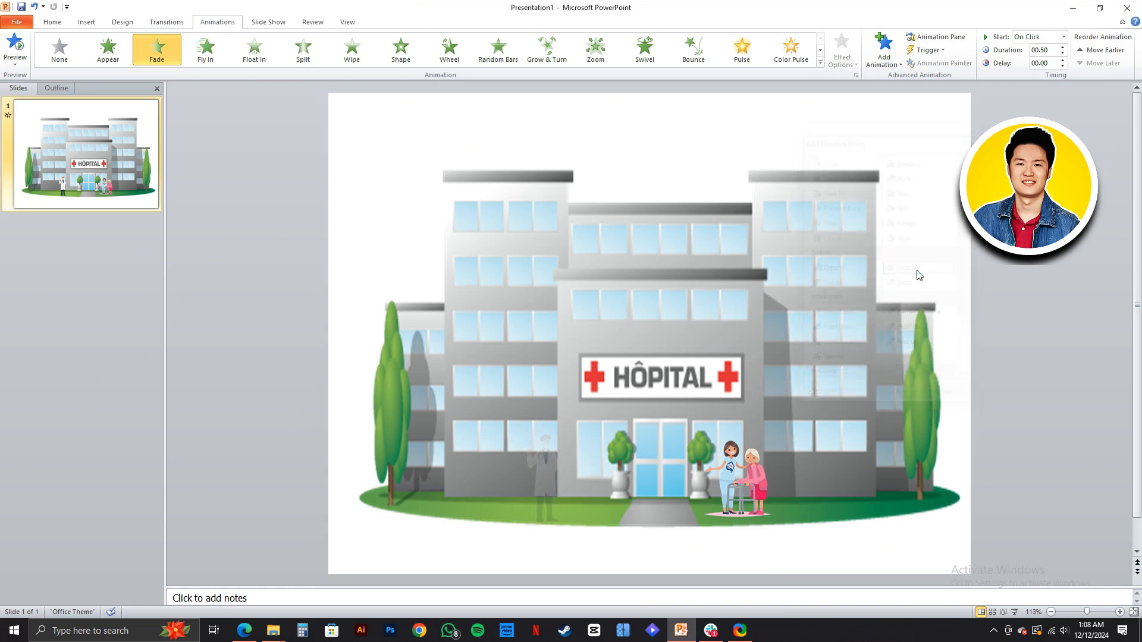
- Add a Fly Out exit animation to the doctor picture, keeping its entrance effects
{"action": "left_click", "coordinate": [550, 463]}
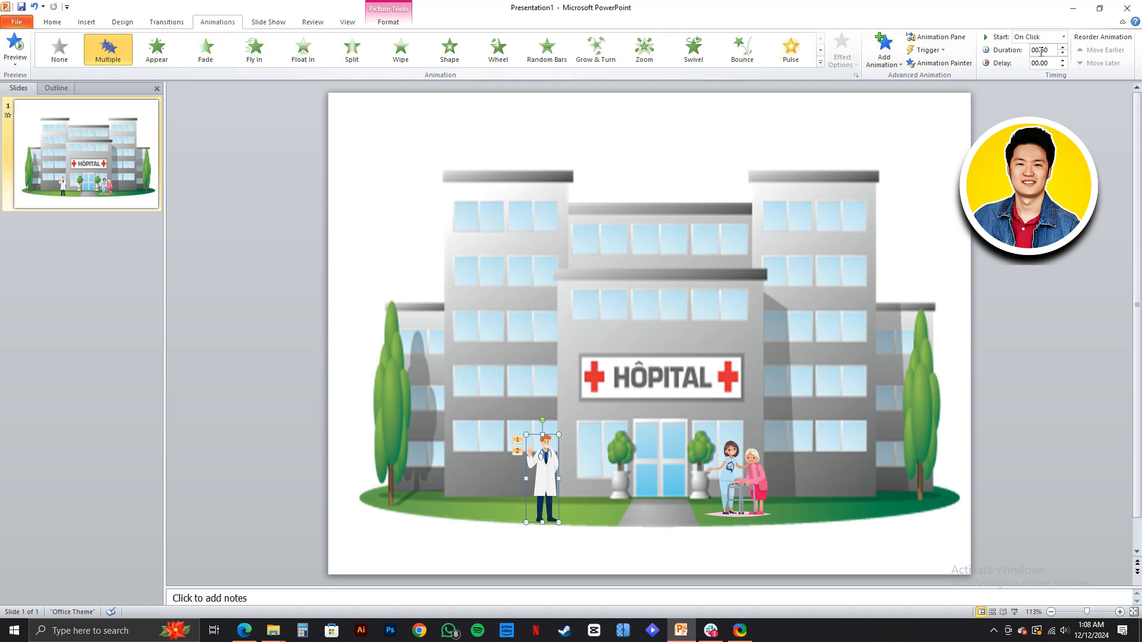
{"action": "left_click", "coordinate": [884, 51]}
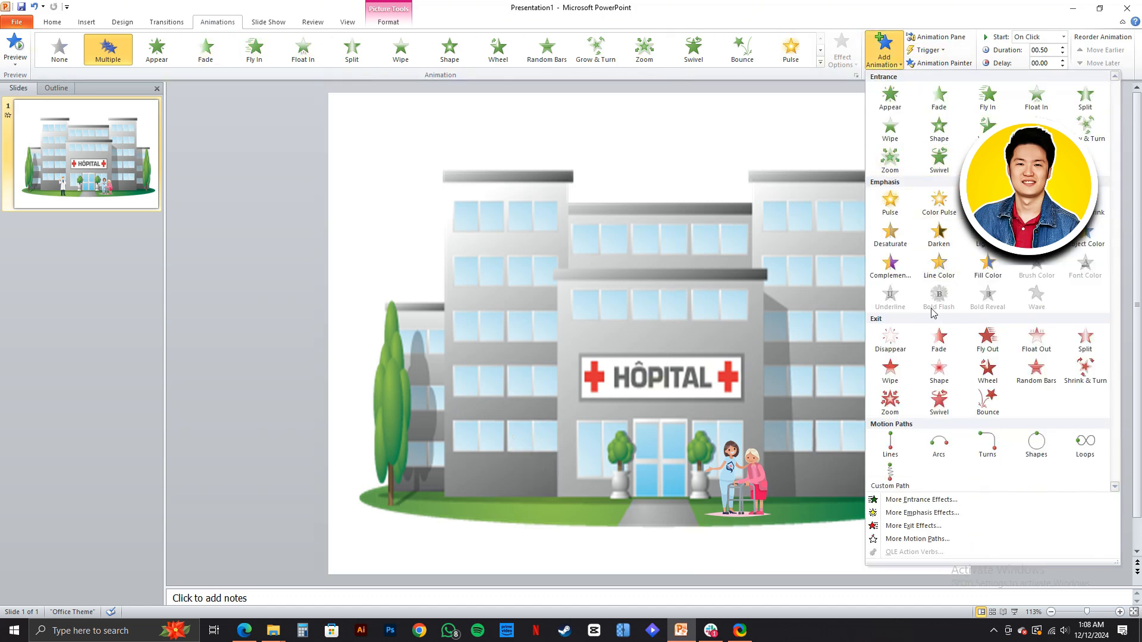
{"action": "left_click", "coordinate": [990, 340]}
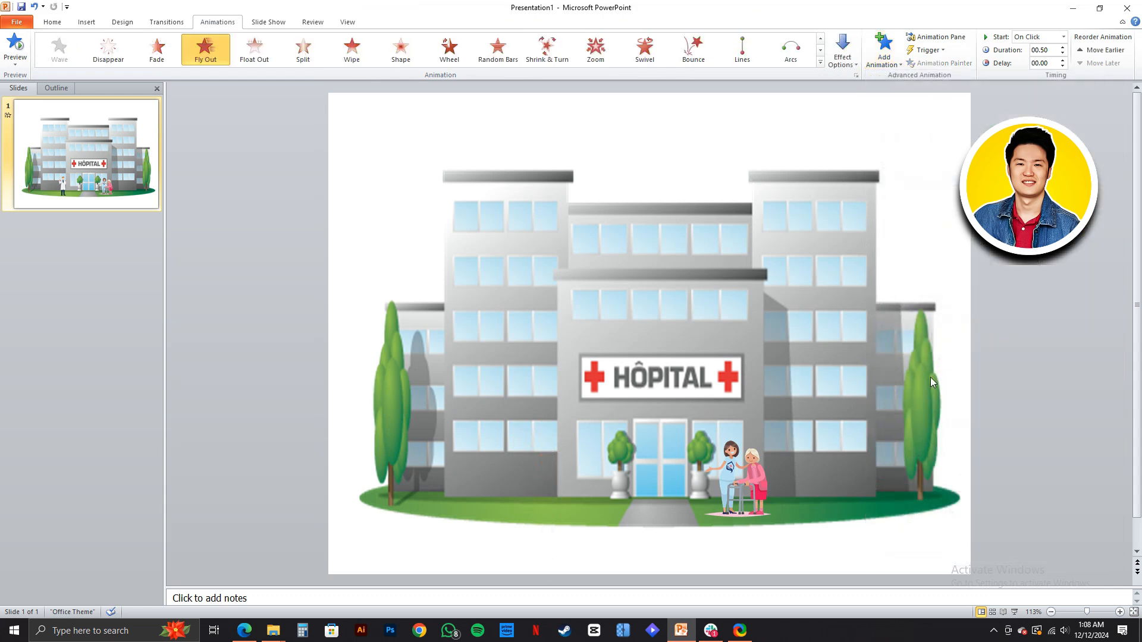
- Give the nurse-and-elderly-patient picture a Float In entrance animation and a Float Out exit animation
{"action": "left_click", "coordinate": [748, 480]}
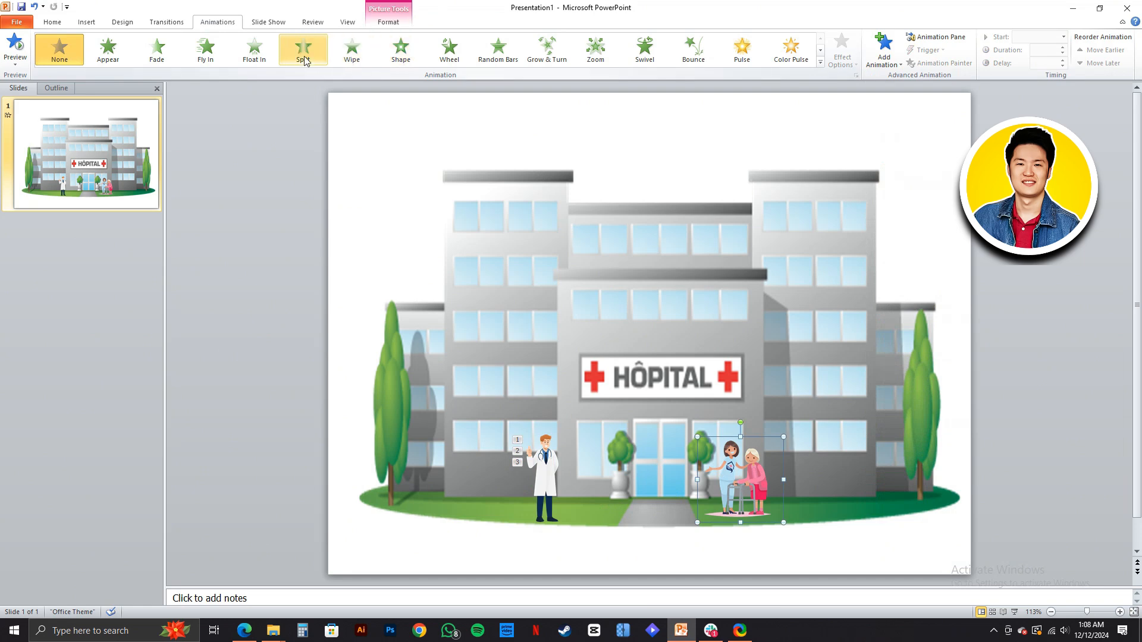
{"action": "left_click", "coordinate": [250, 57]}
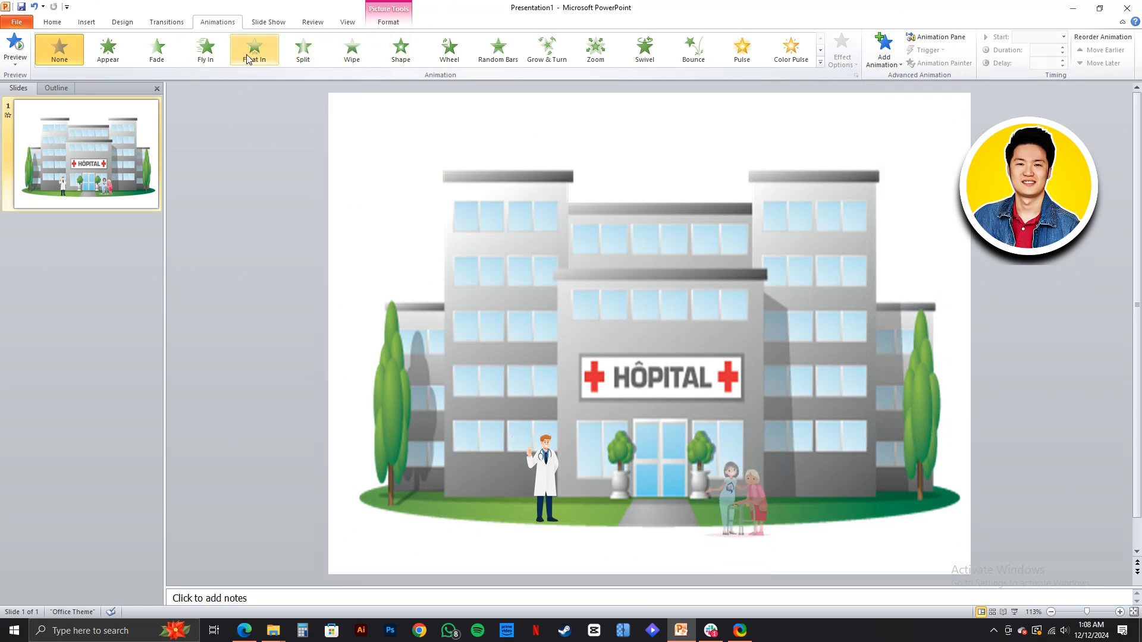
{"action": "left_click", "coordinate": [249, 57]}
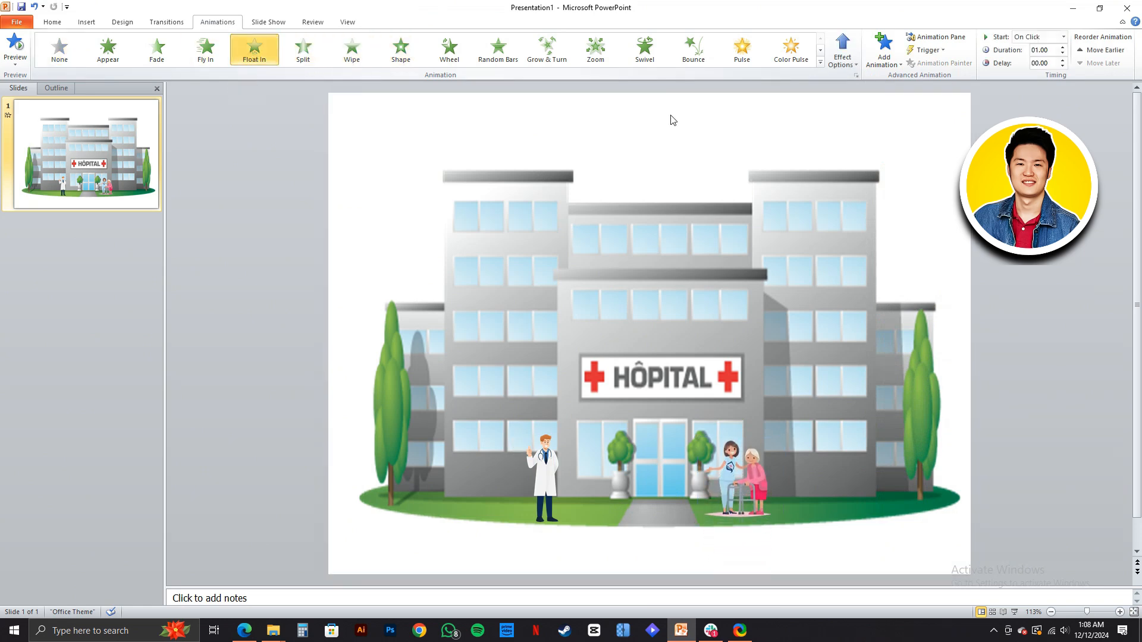
{"action": "left_click", "coordinate": [885, 60]}
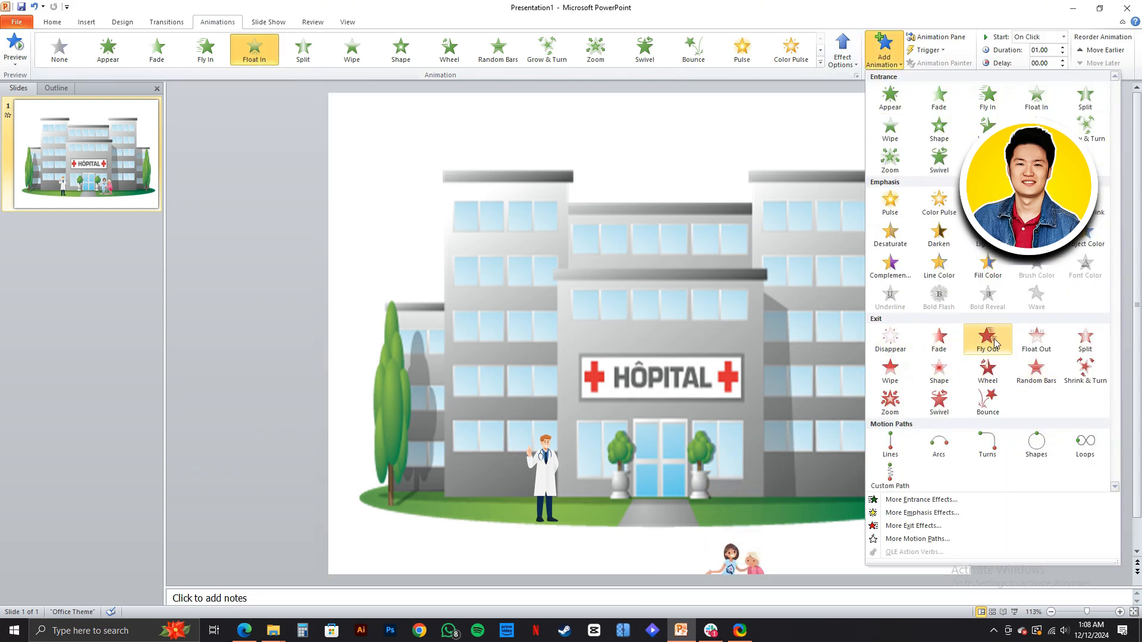
{"action": "left_click", "coordinate": [1047, 342]}
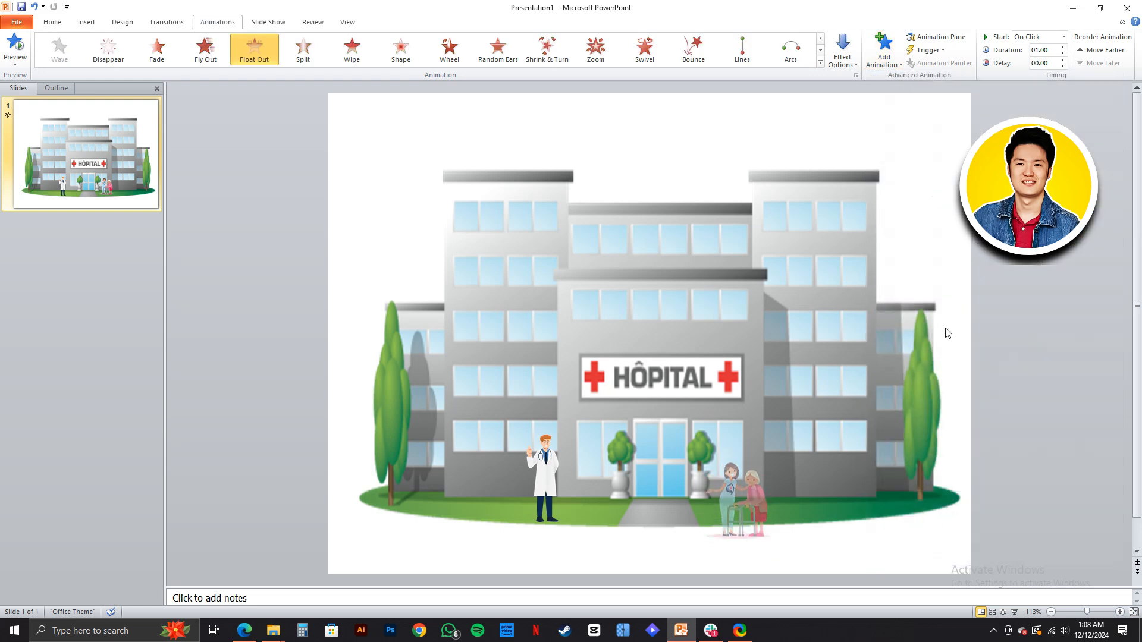
- Try the Cut transition on the hospital slide and replace it with the Fade transition
{"action": "left_click", "coordinate": [538, 456]}
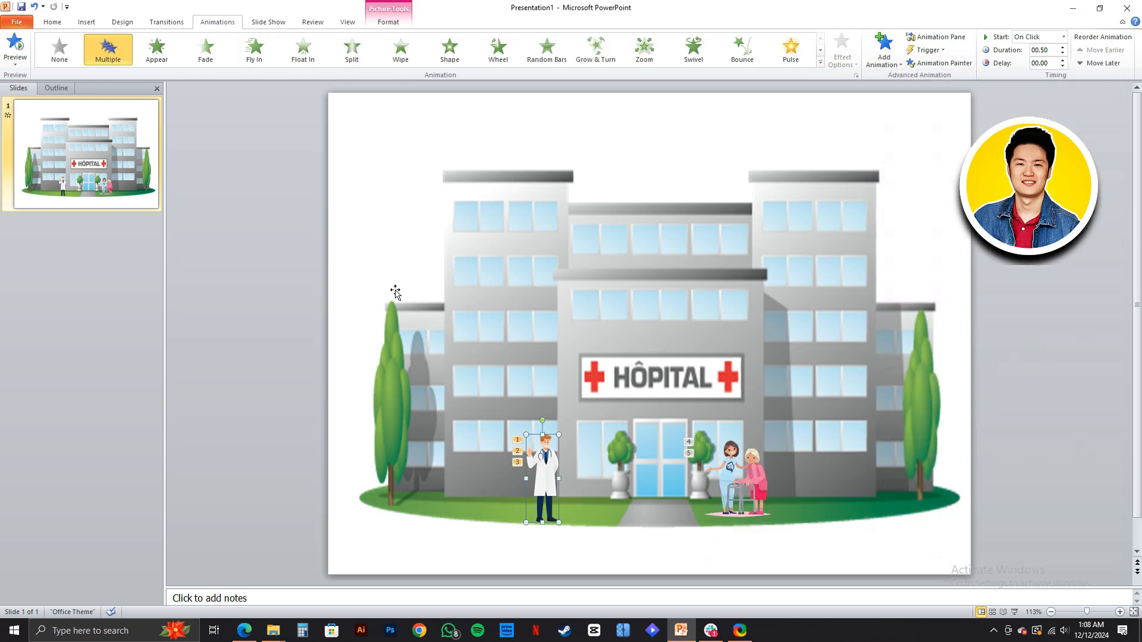
{"action": "left_click", "coordinate": [167, 23]}
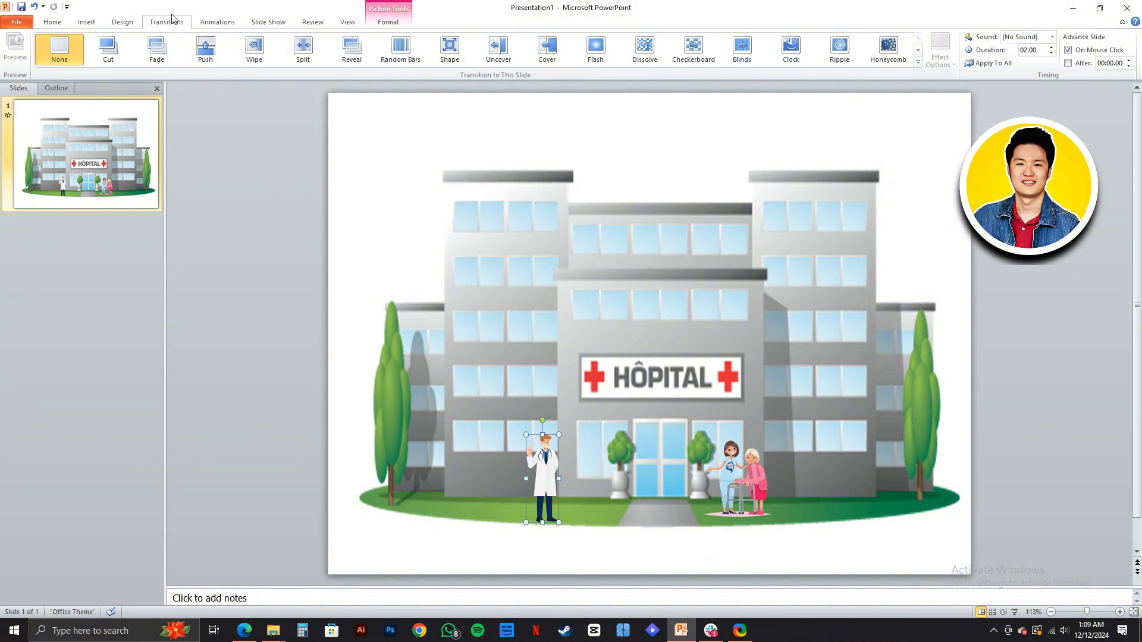
{"action": "left_click", "coordinate": [116, 55]}
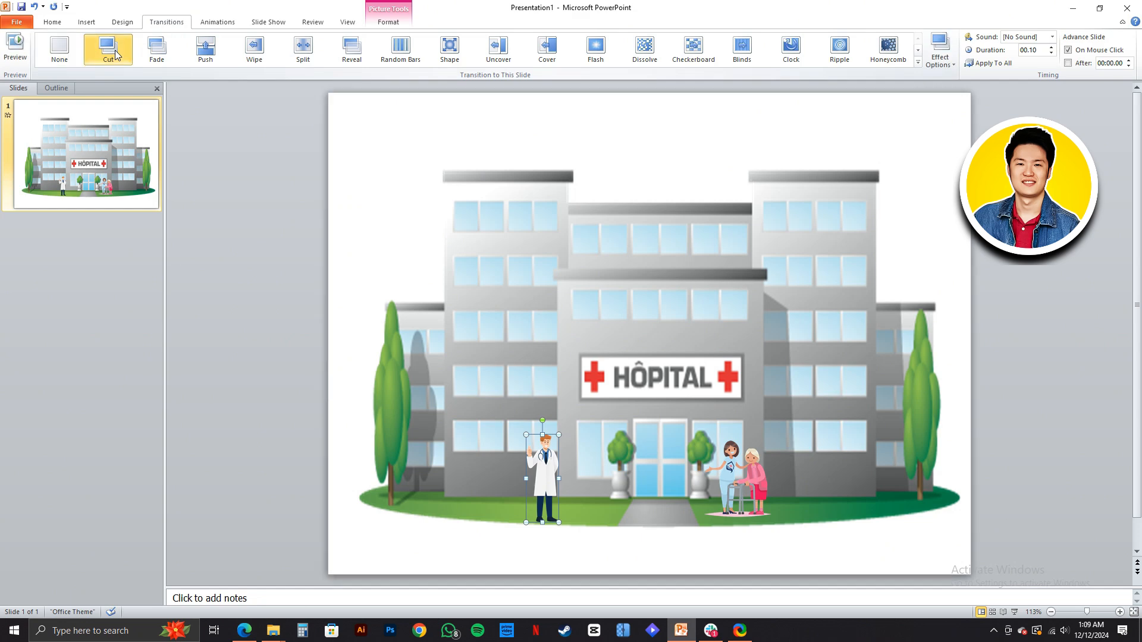
{"action": "left_click", "coordinate": [152, 55]}
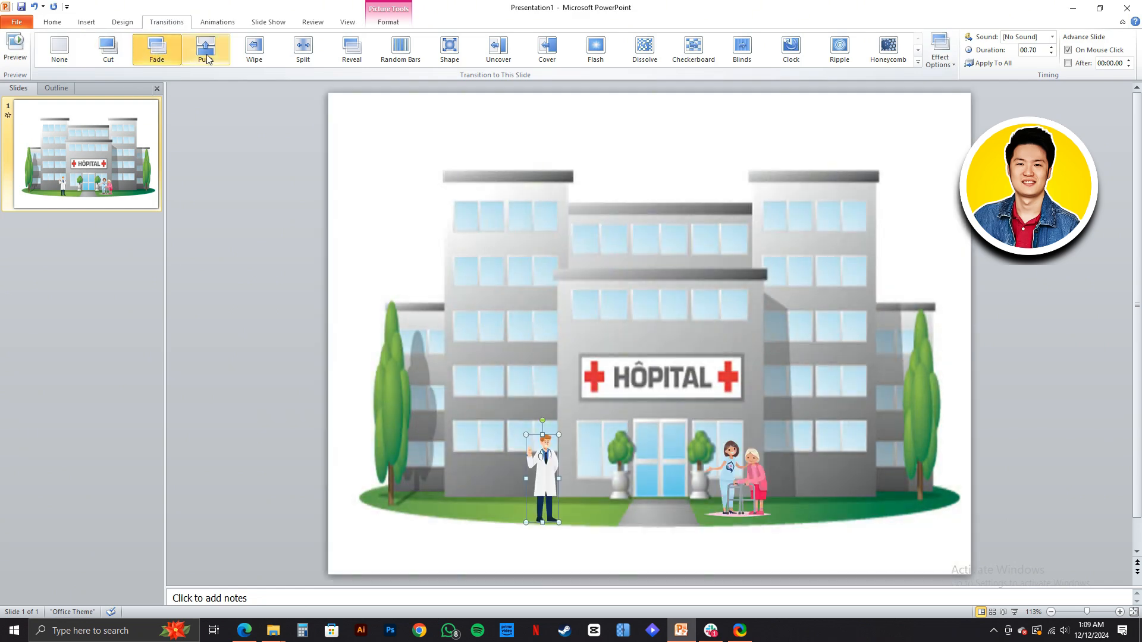
- Try the Push, Wipe, Split, Uncover, Cover and Flash transitions on the hospital slide
{"action": "left_click", "coordinate": [206, 55]}
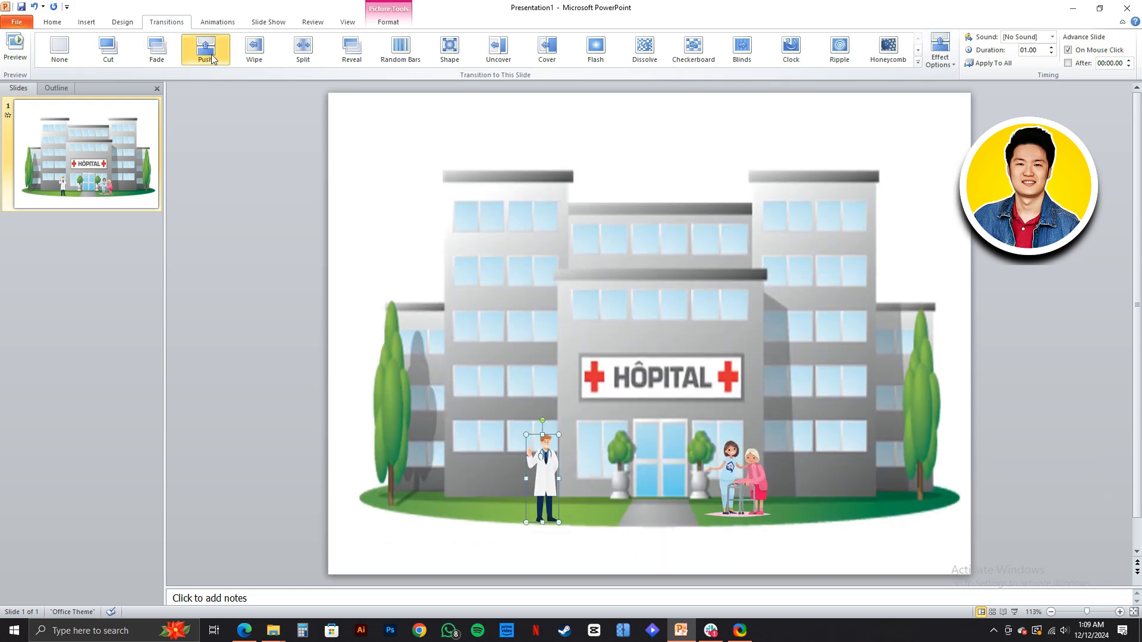
{"action": "left_click", "coordinate": [482, 354]}
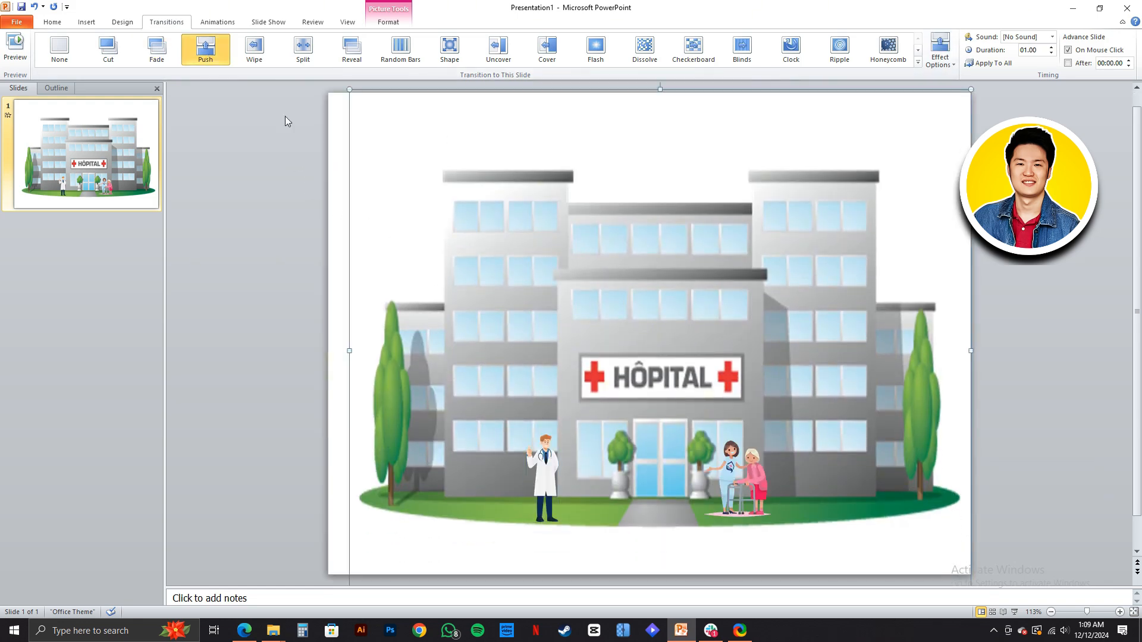
{"action": "left_click", "coordinate": [255, 51]}
{"action": "scroll", "coordinate": [643, 262], "scroll_direction": "down", "scroll_amount": 1}
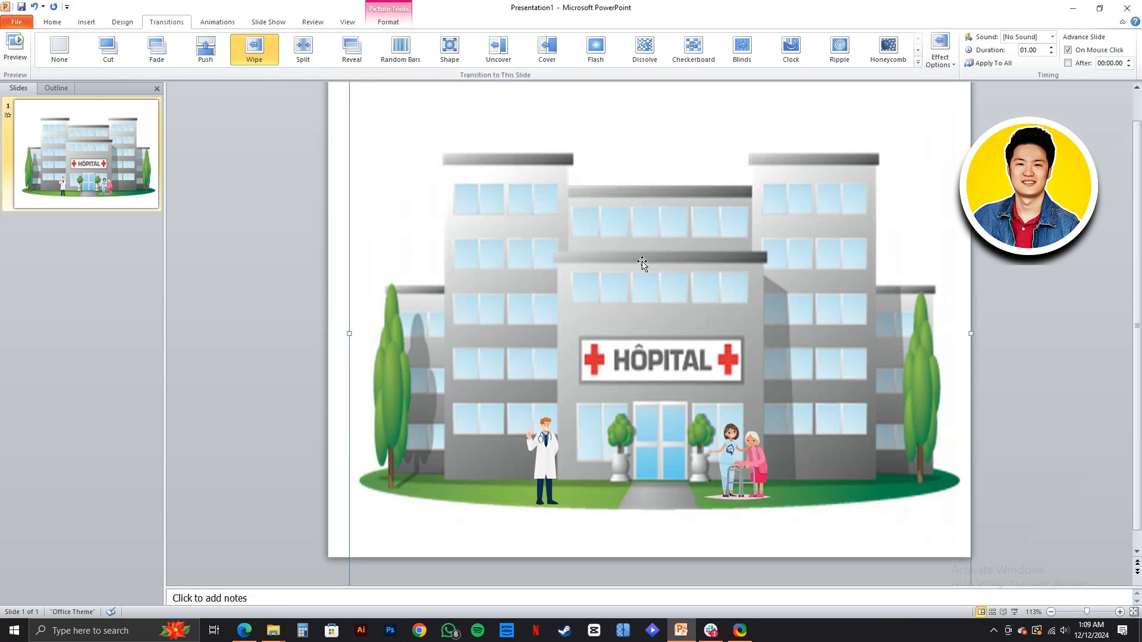
{"action": "left_click", "coordinate": [303, 50]}
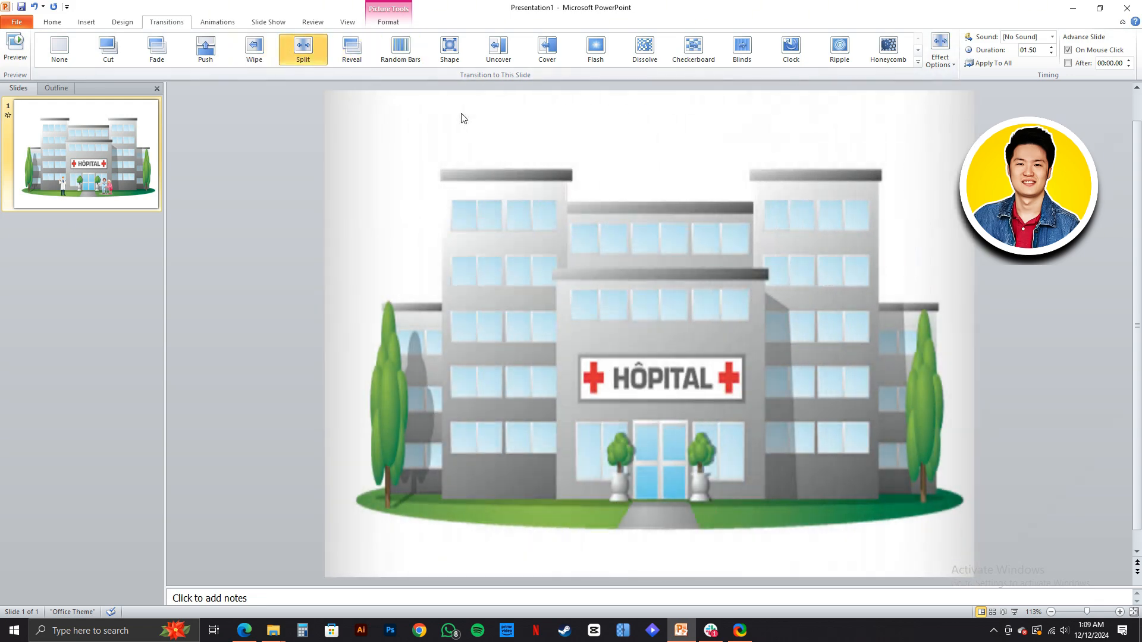
{"action": "left_click", "coordinate": [496, 52]}
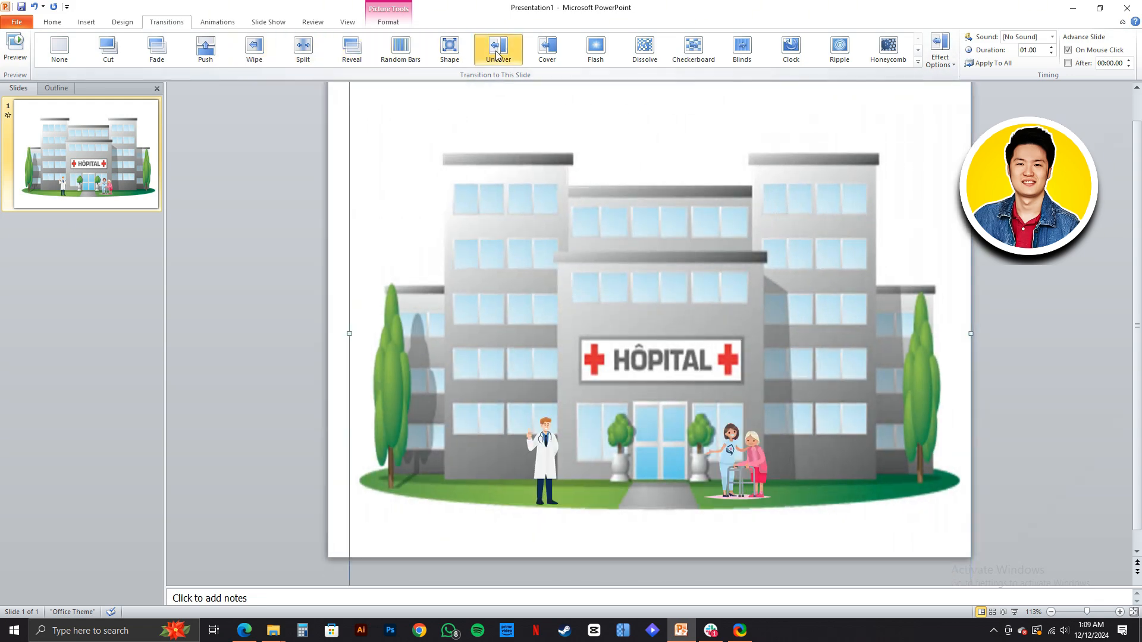
{"action": "left_click", "coordinate": [555, 53]}
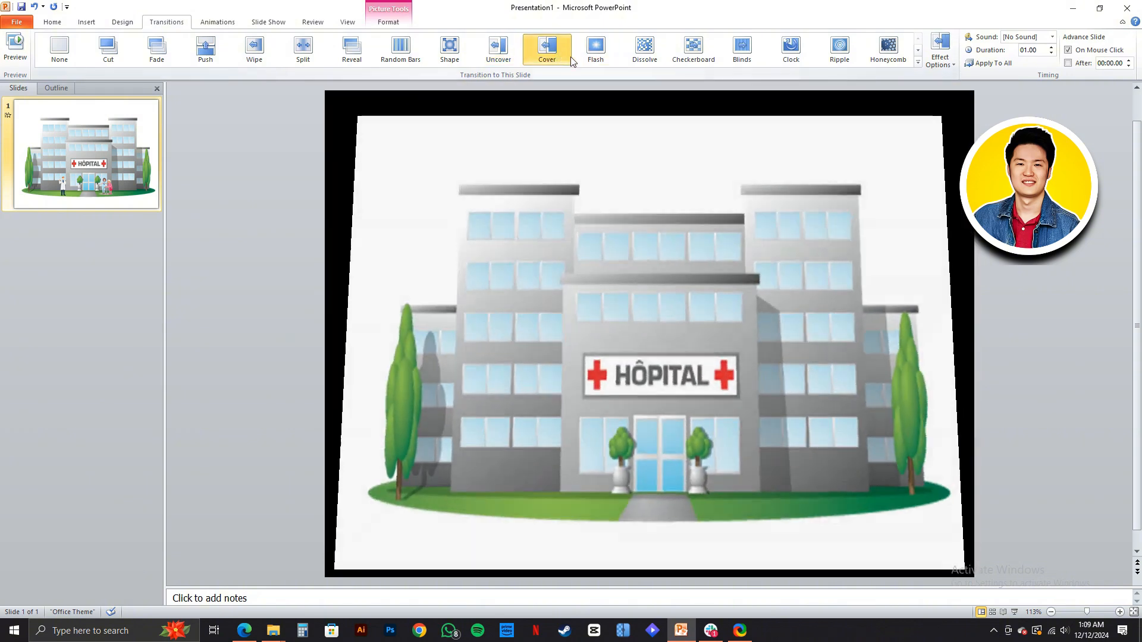
{"action": "left_click", "coordinate": [601, 60]}
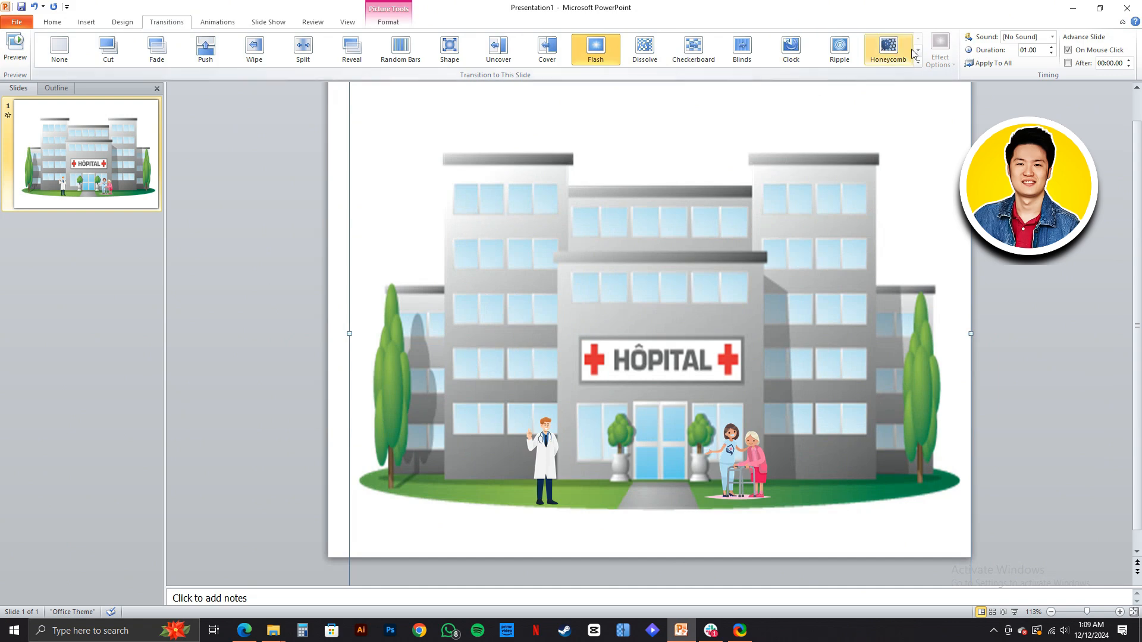
- Set the hospital slide's transition back to Fade from the full set of transitions and deselect the picture
{"action": "left_click", "coordinate": [919, 62]}
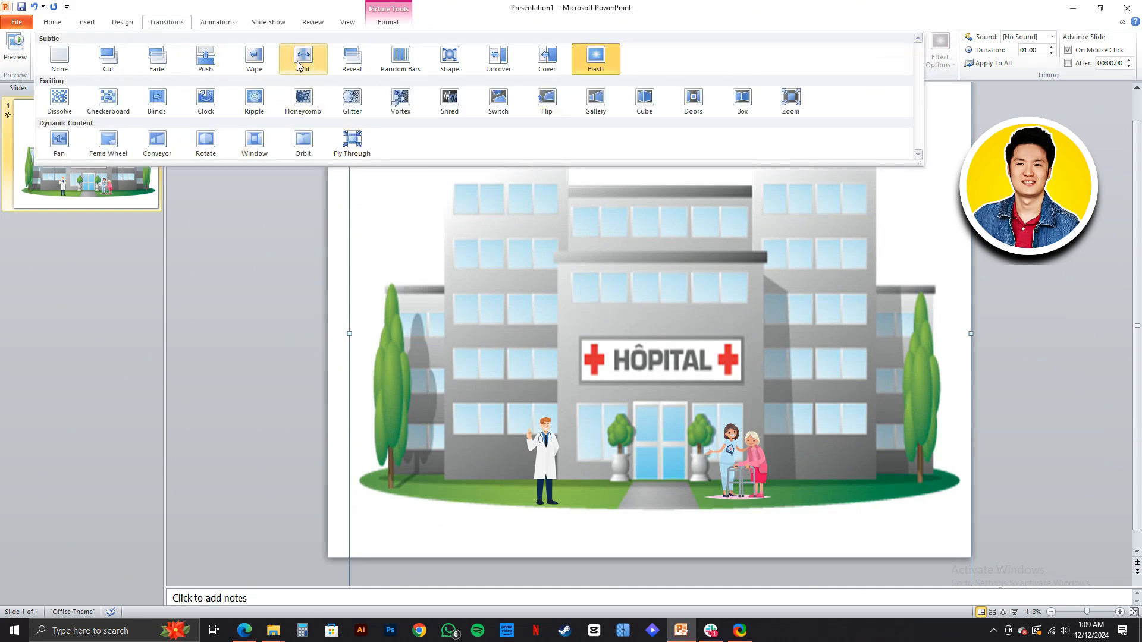
{"action": "left_click", "coordinate": [157, 60]}
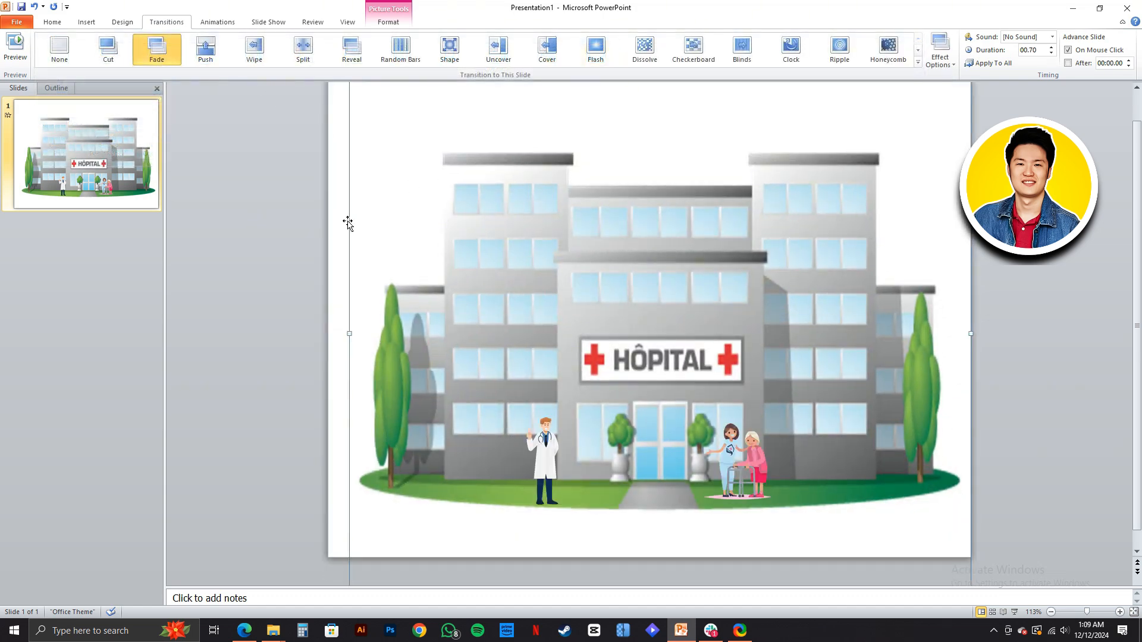
{"action": "left_click", "coordinate": [256, 248]}
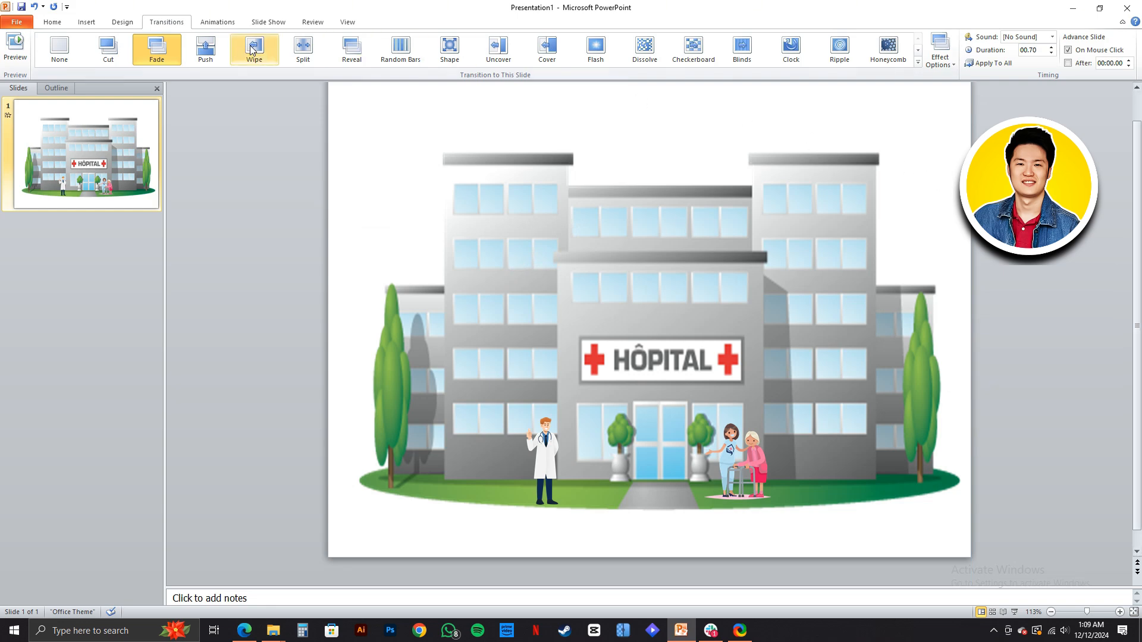
- Show the list of the slide's animations in the Animation Pane and play the sequence
{"action": "left_click", "coordinate": [225, 25]}
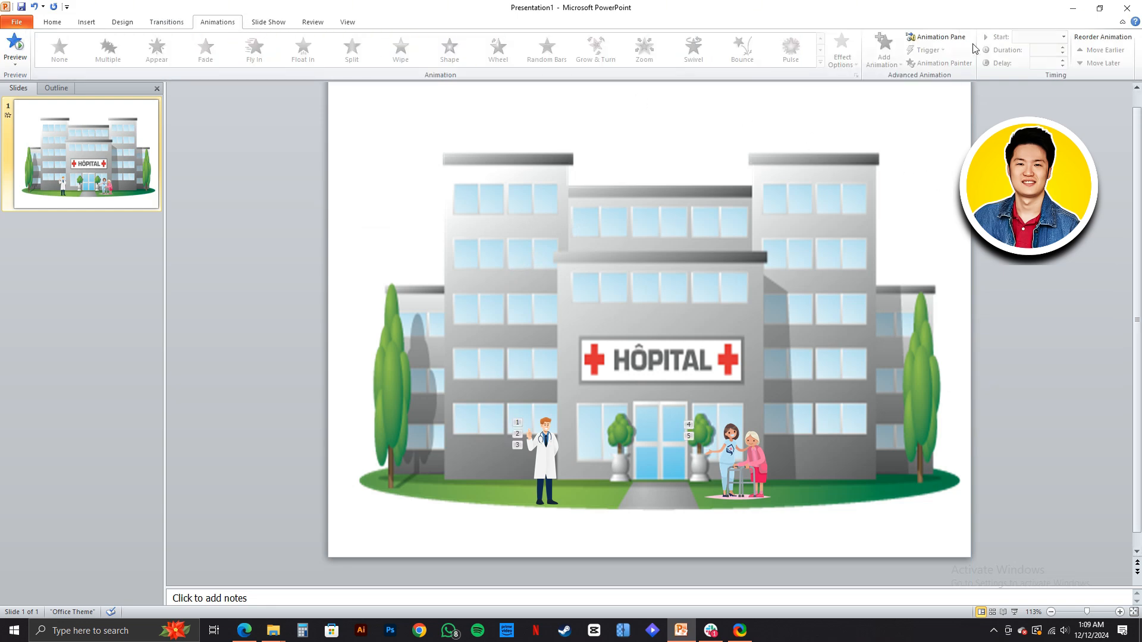
{"action": "left_click", "coordinate": [939, 40]}
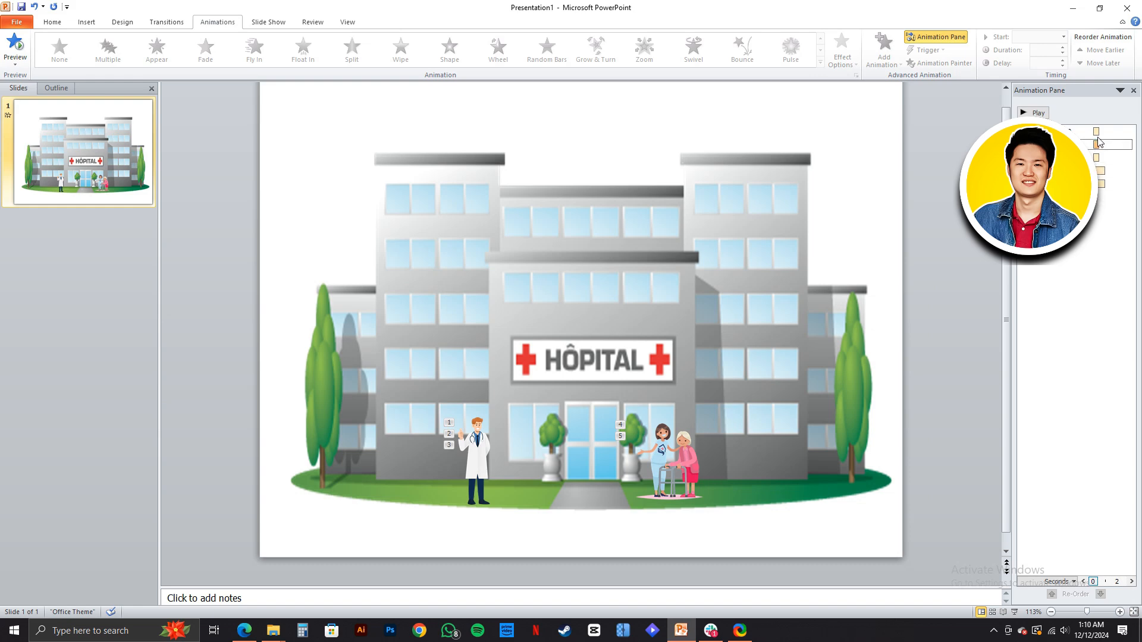
{"action": "left_click", "coordinate": [1038, 113]}
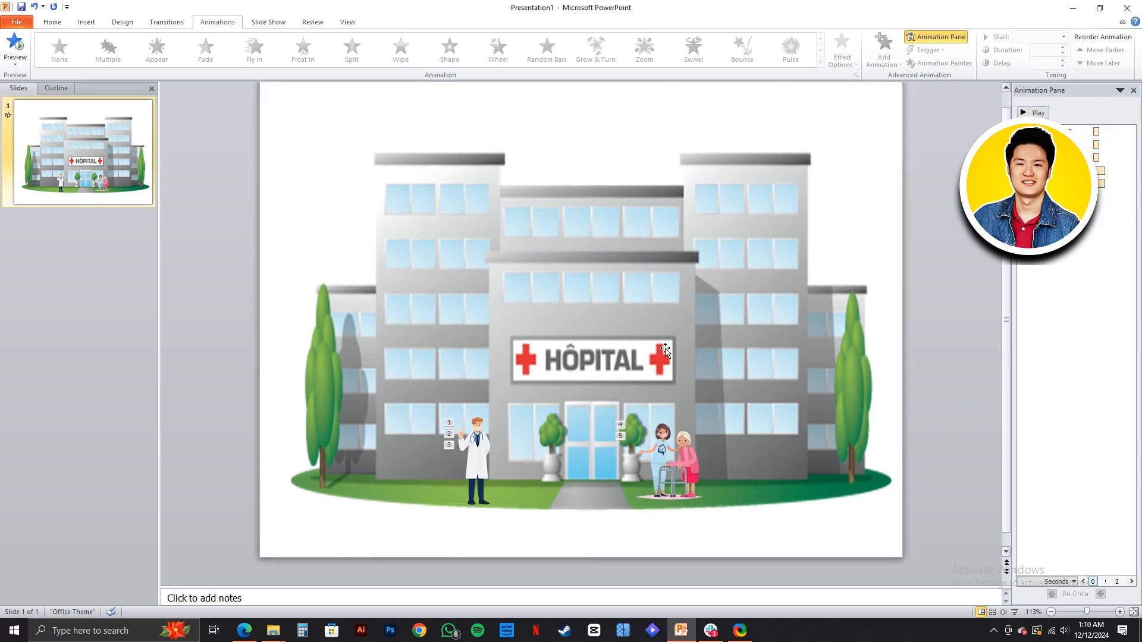
- Give the hospital building picture an Appear entrance animation and place it first in the animation order
{"action": "left_click", "coordinate": [665, 351]}
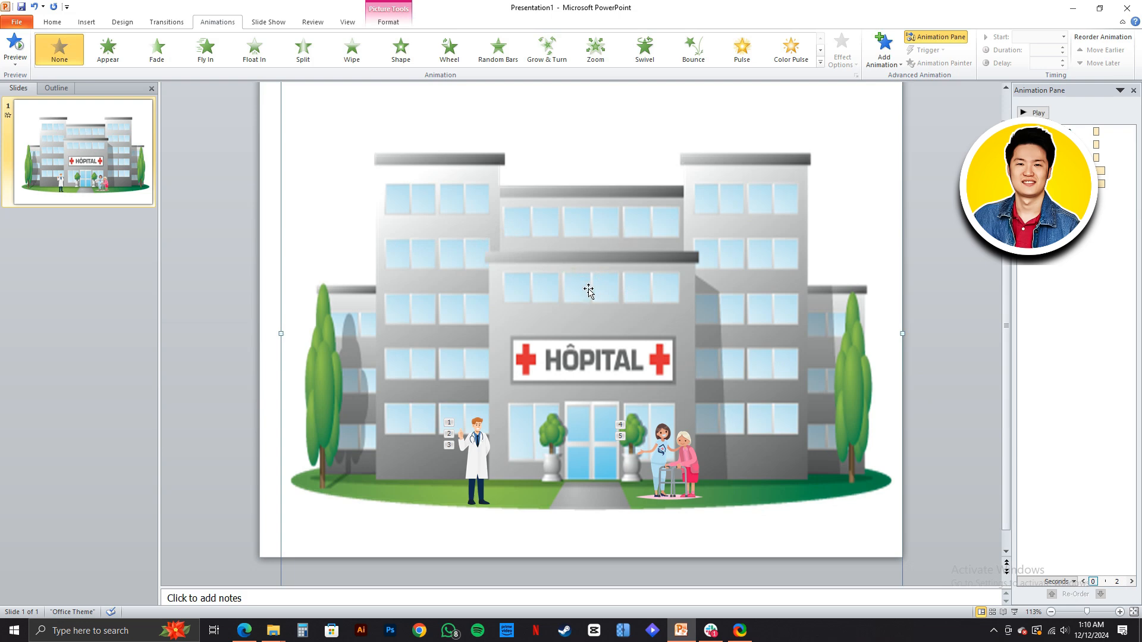
{"action": "left_click", "coordinate": [116, 53]}
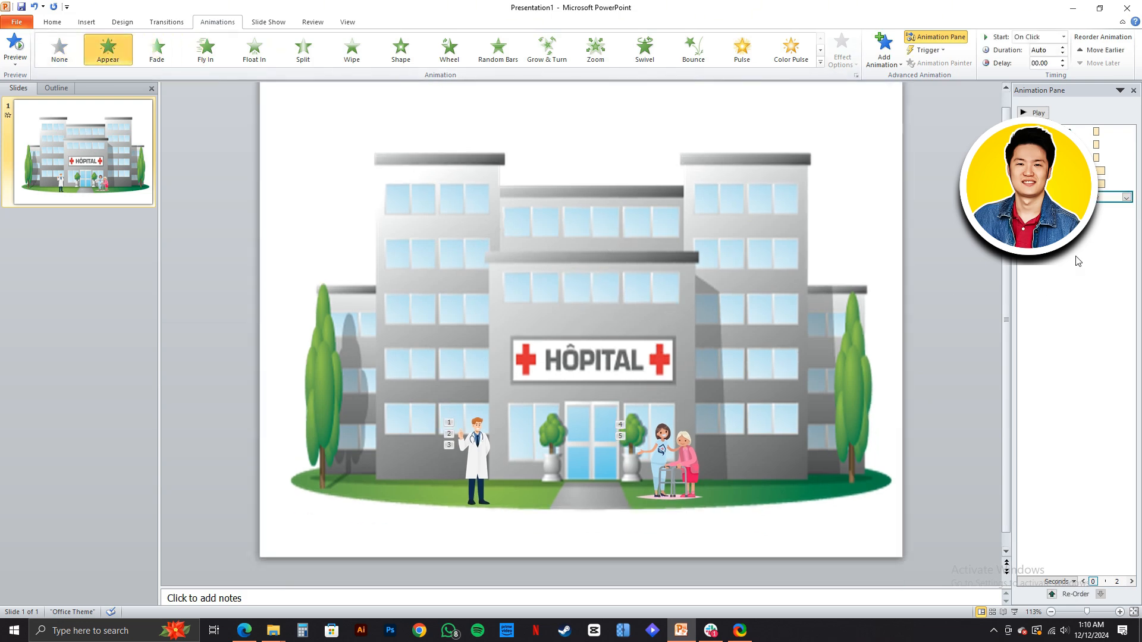
{"action": "left_click", "coordinate": [1033, 112]}
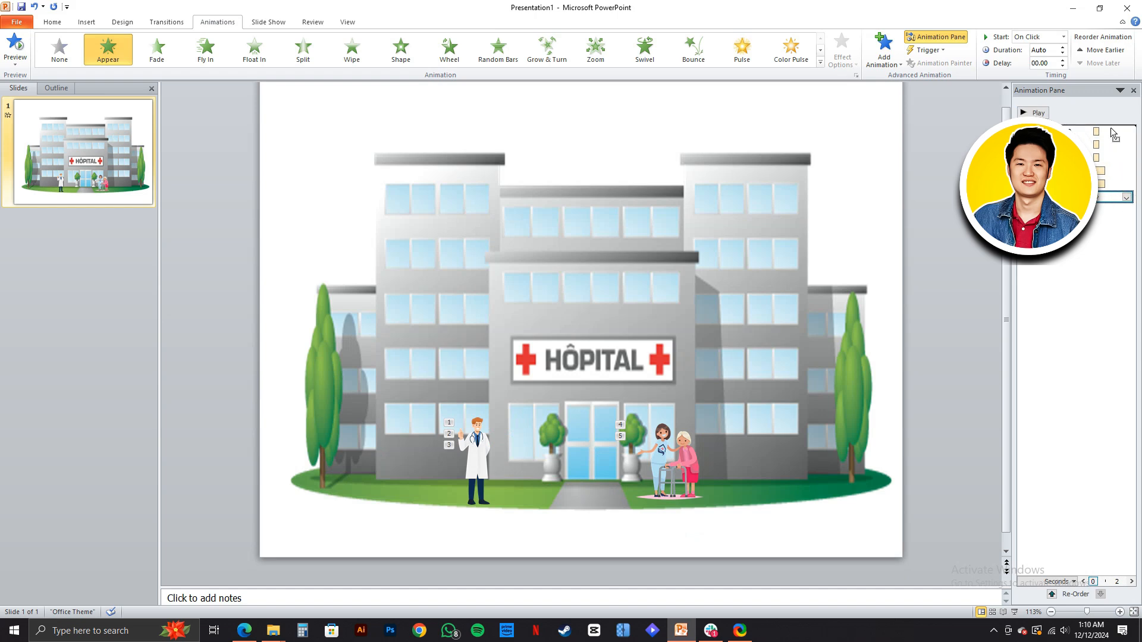
{"action": "left_click", "coordinate": [1035, 112]}
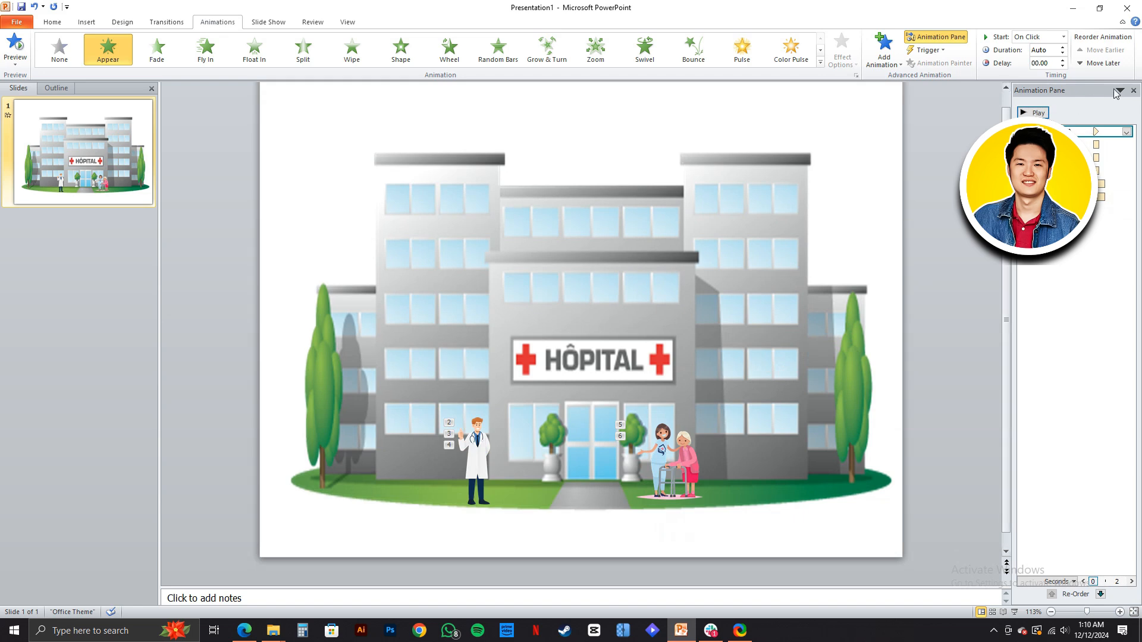
{"action": "left_click", "coordinate": [948, 288]}
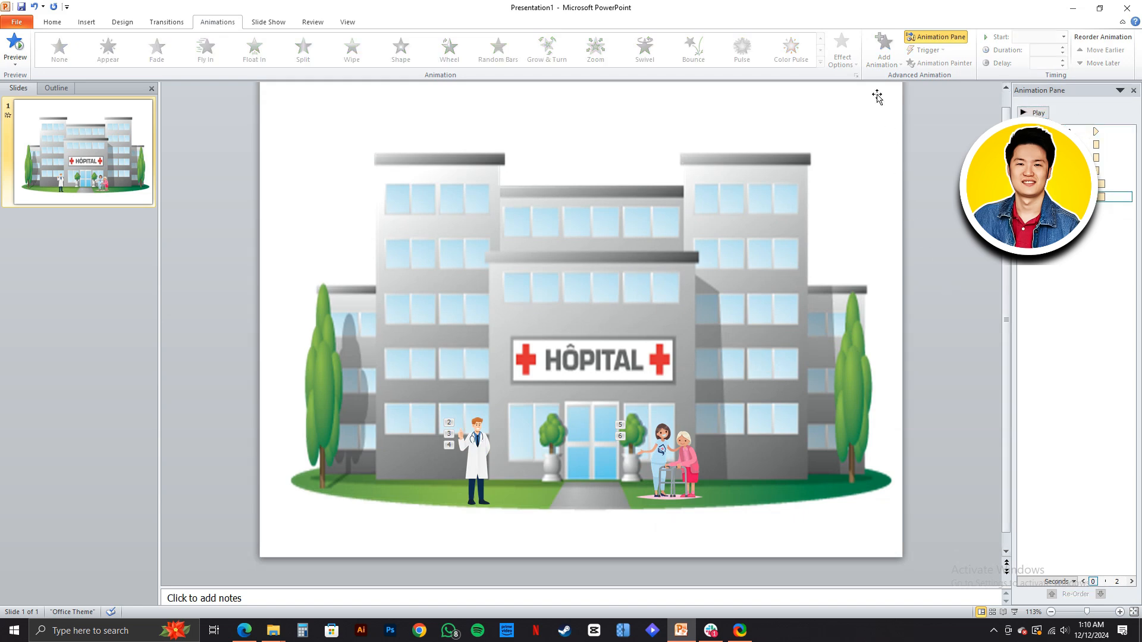
- Add a Teeter emphasis animation to the doctor picture, keeping its existing effects
{"action": "left_click", "coordinate": [866, 475]}
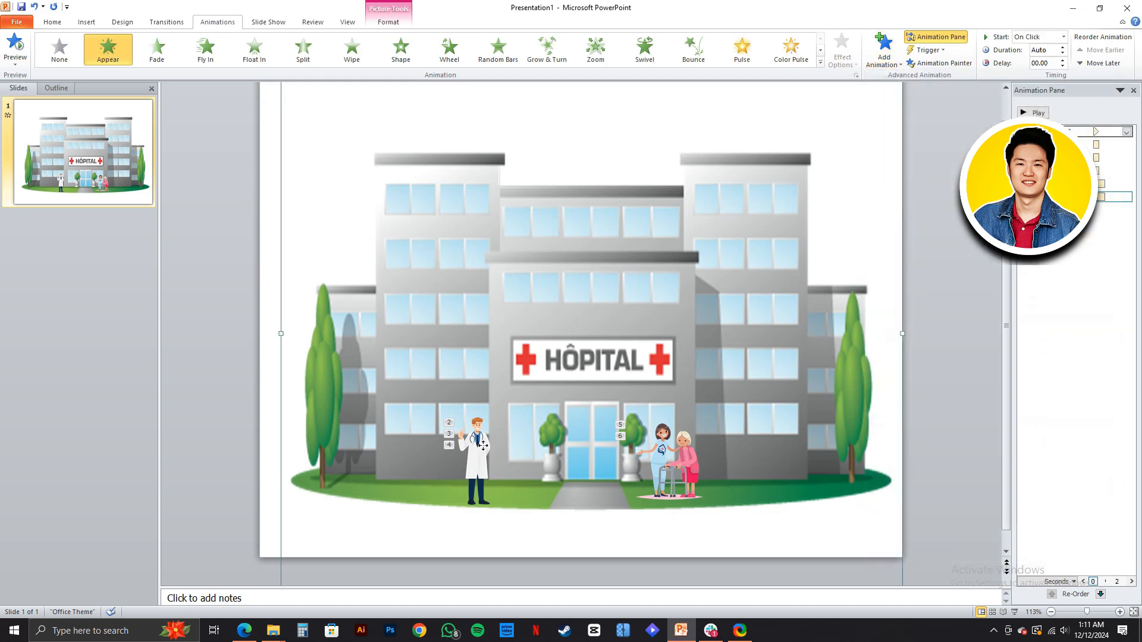
{"action": "left_click", "coordinate": [473, 450]}
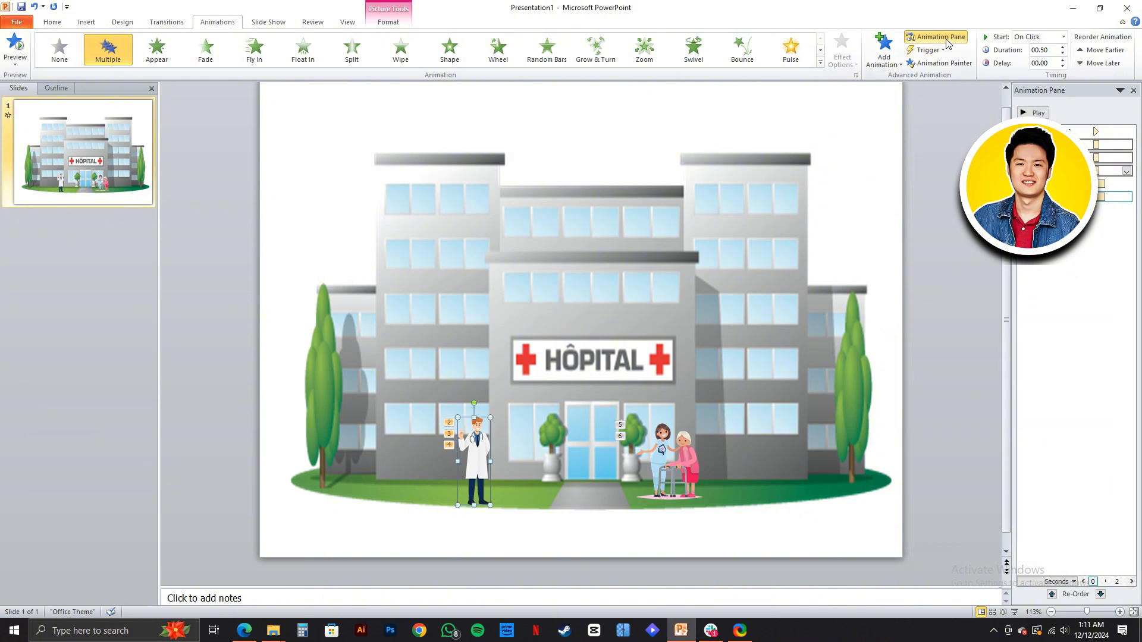
{"action": "left_click", "coordinate": [884, 50]}
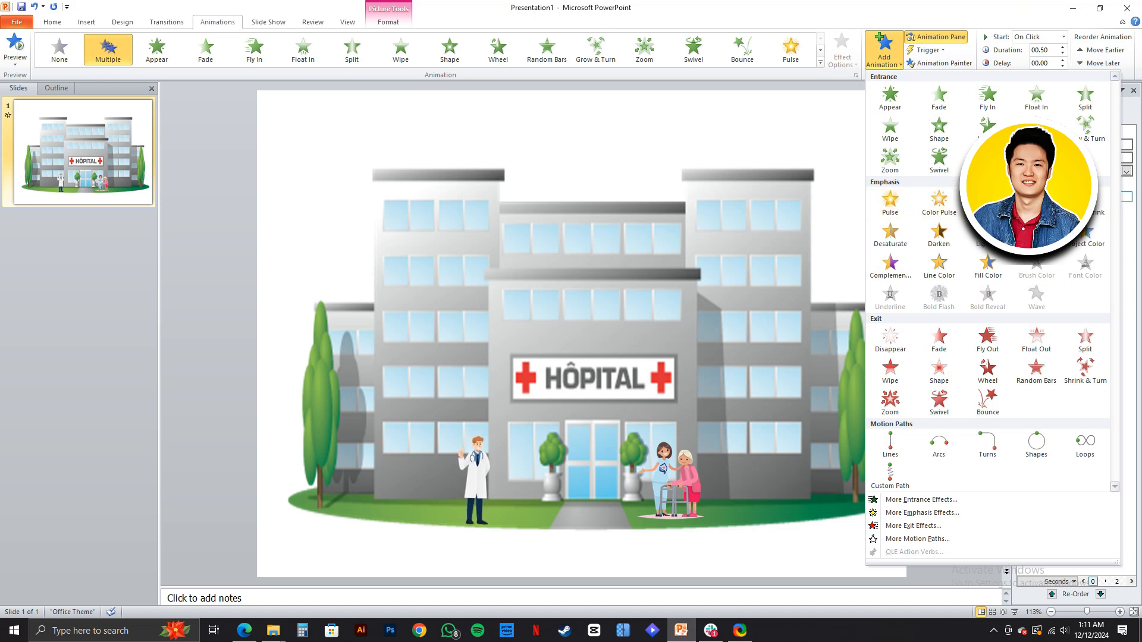
{"action": "left_click", "coordinate": [987, 203]}
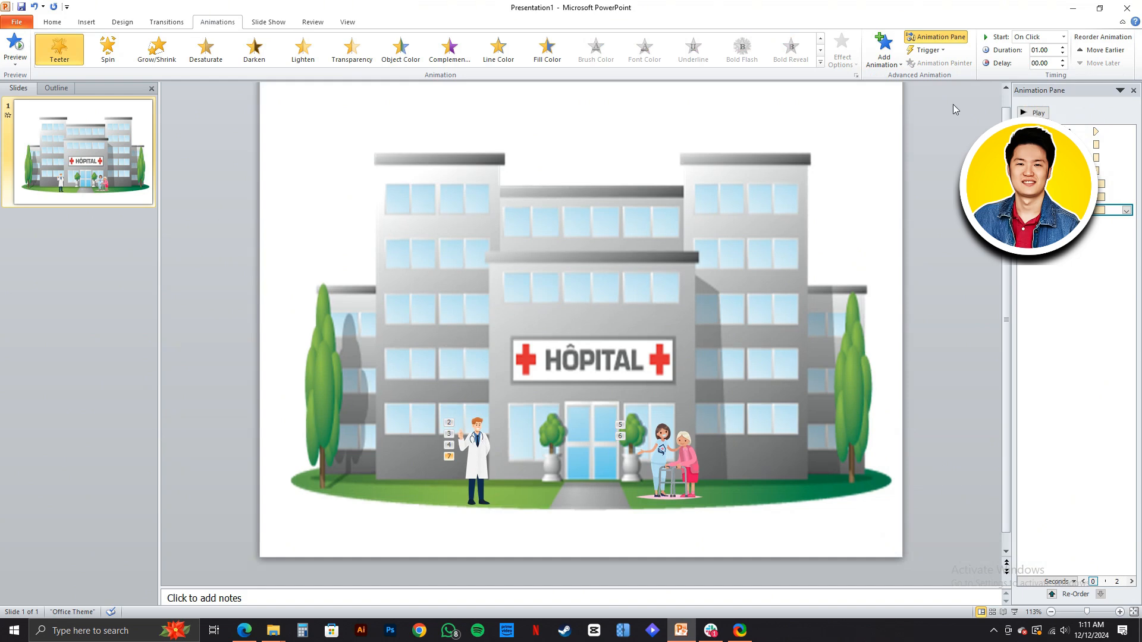
{"action": "left_click", "coordinate": [884, 63]}
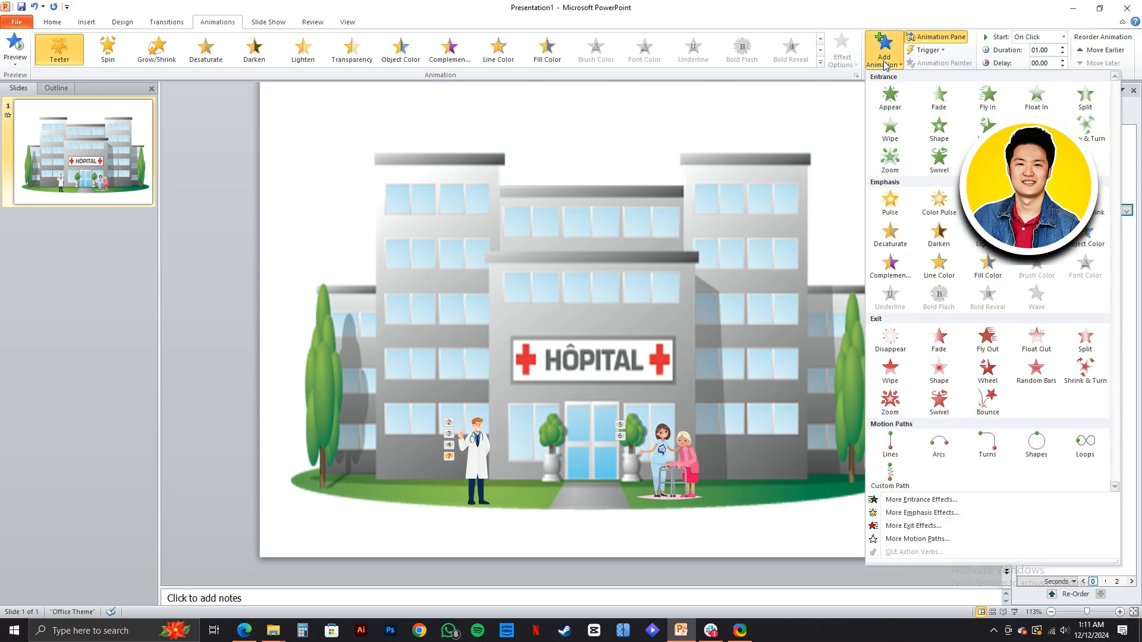
{"action": "left_click", "coordinate": [467, 465]}
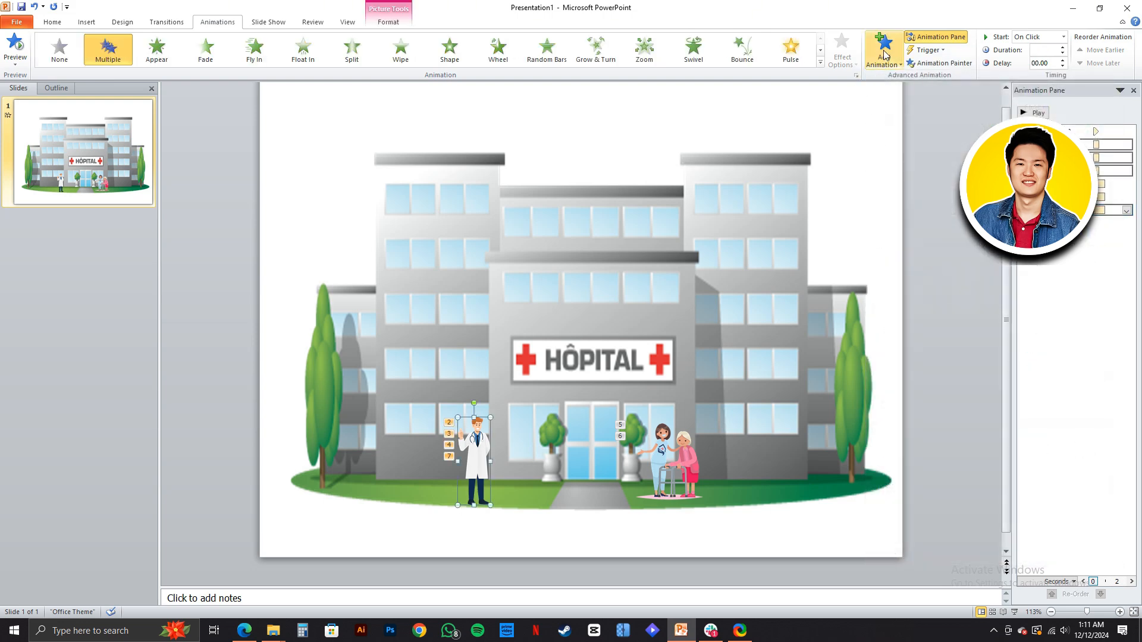
{"action": "left_click", "coordinate": [891, 66]}
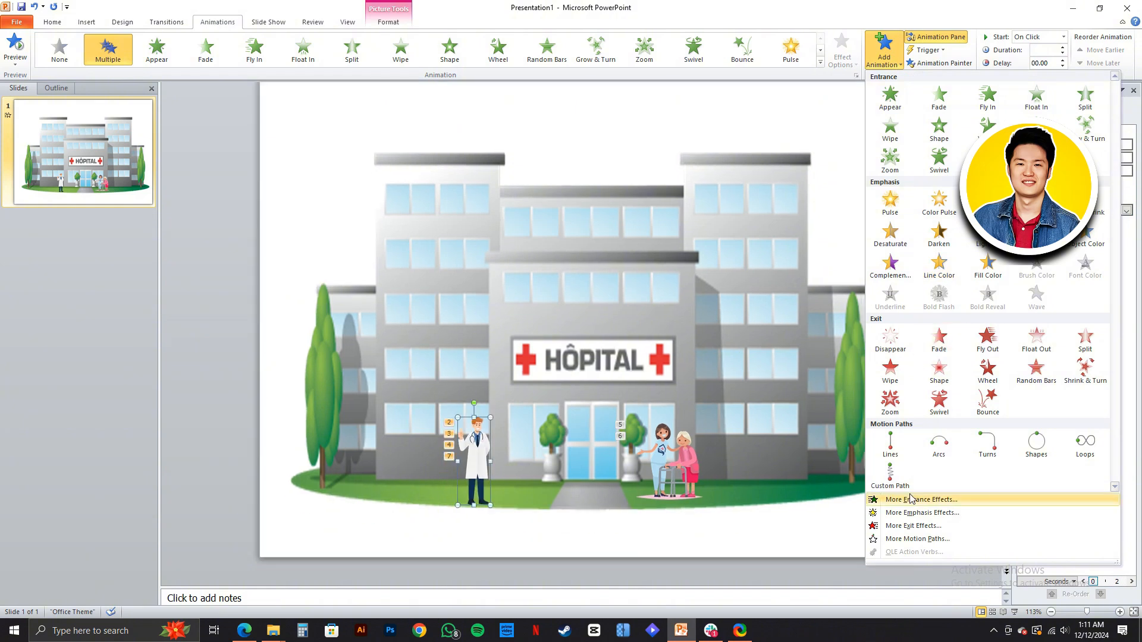
{"action": "left_click", "coordinate": [907, 539]}
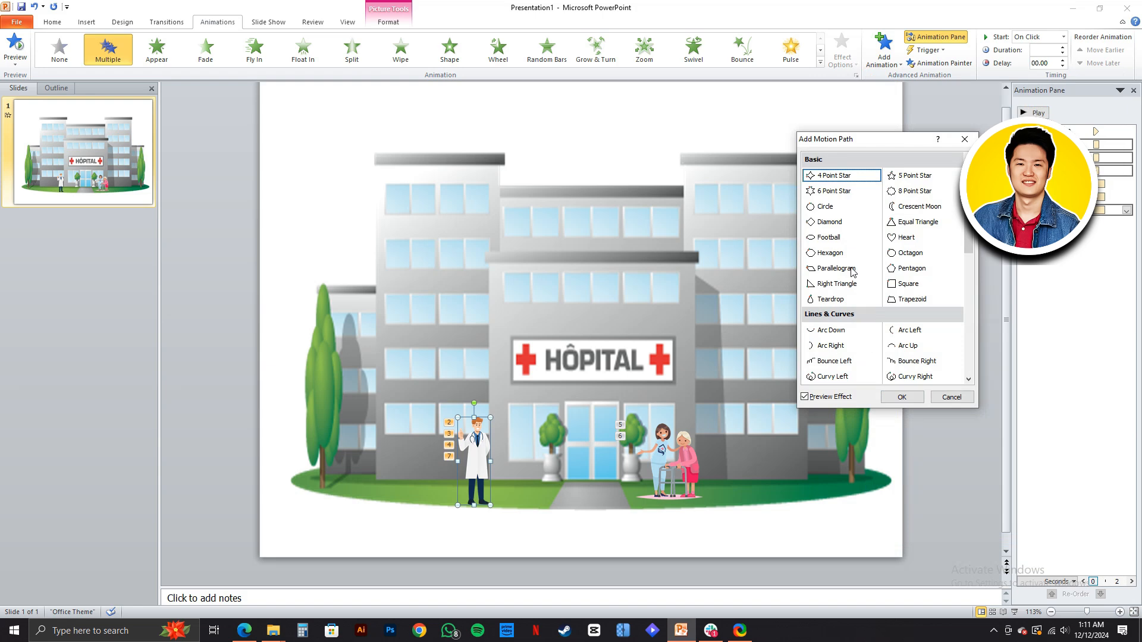
- Add a Right motion path to the nurse-and-patient picture, previewing the Left path before settling on Right
{"action": "left_click", "coordinate": [687, 464]}
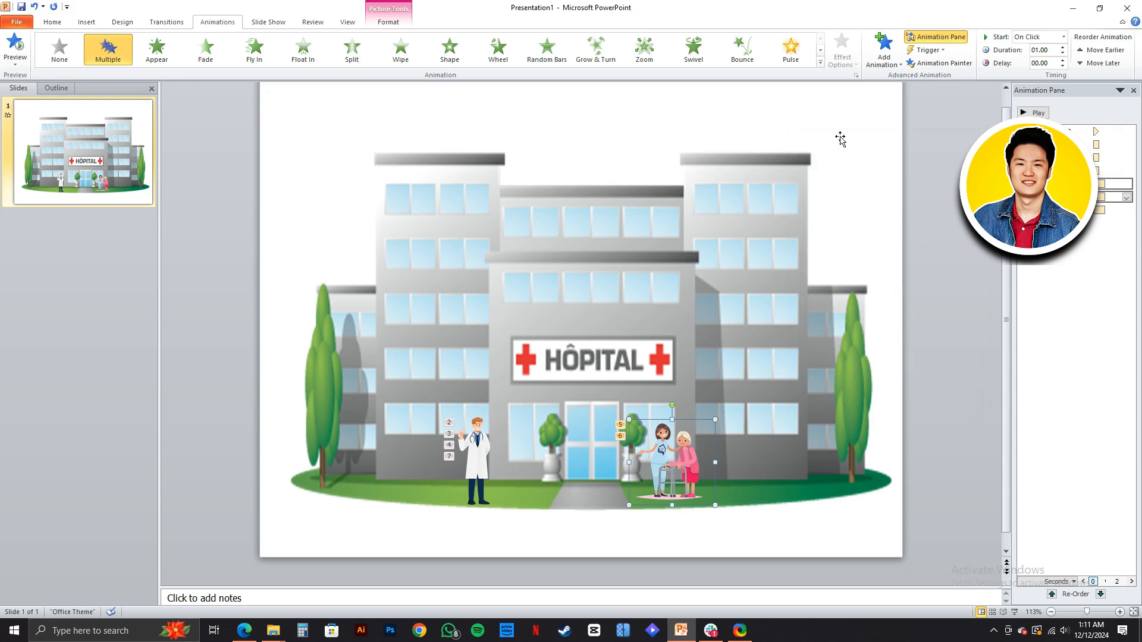
{"action": "left_click", "coordinate": [894, 67]}
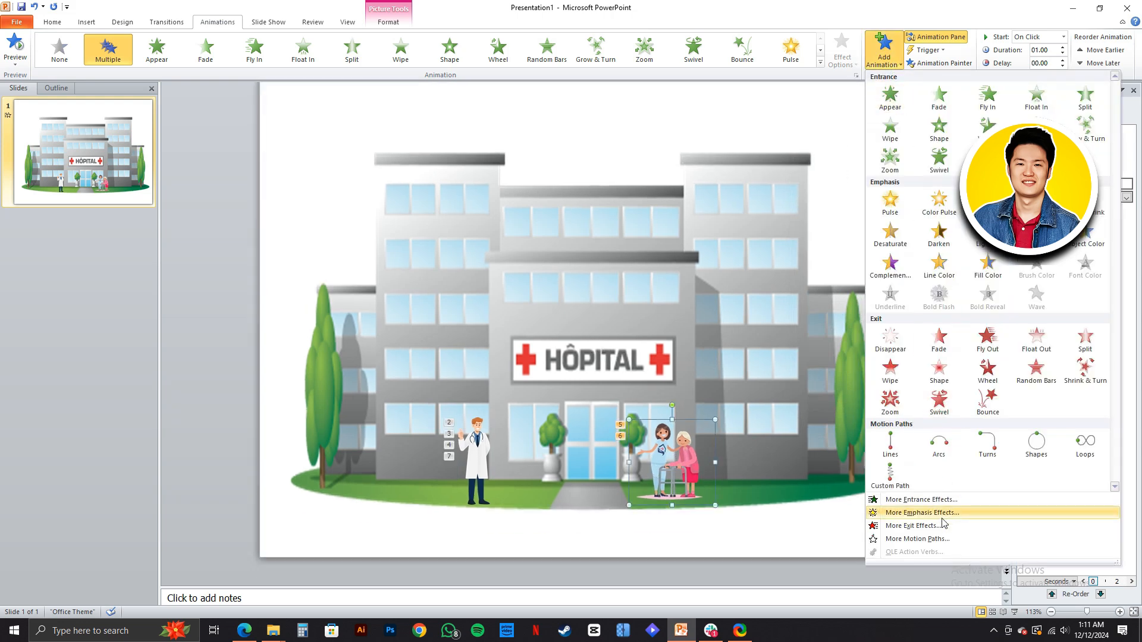
{"action": "left_click", "coordinate": [919, 539]}
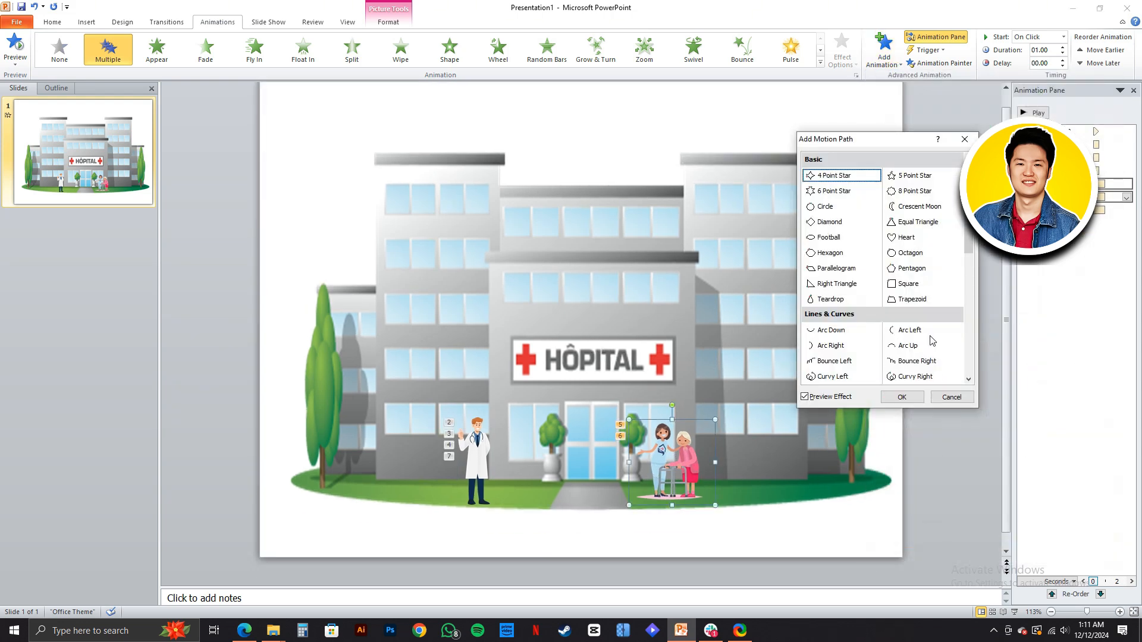
{"action": "scroll", "coordinate": [920, 301], "scroll_direction": "down", "scroll_amount": 1}
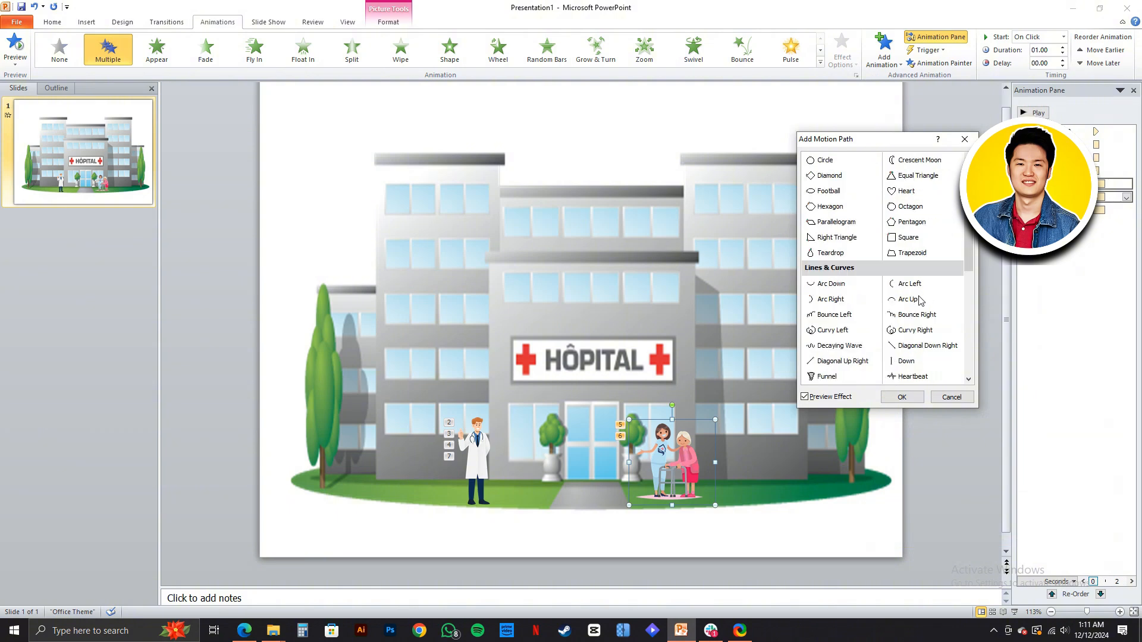
{"action": "scroll", "coordinate": [920, 362], "scroll_direction": "down", "scroll_amount": 3}
{"action": "scroll", "coordinate": [904, 351], "scroll_direction": "up", "scroll_amount": 4}
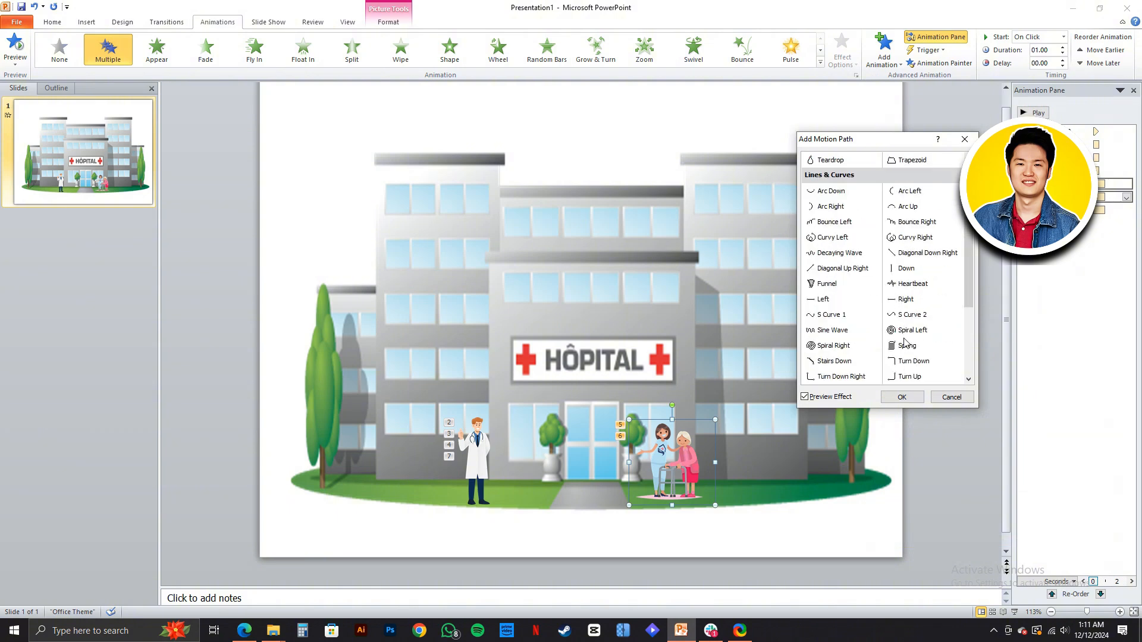
{"action": "scroll", "coordinate": [875, 321], "scroll_direction": "down", "scroll_amount": 1}
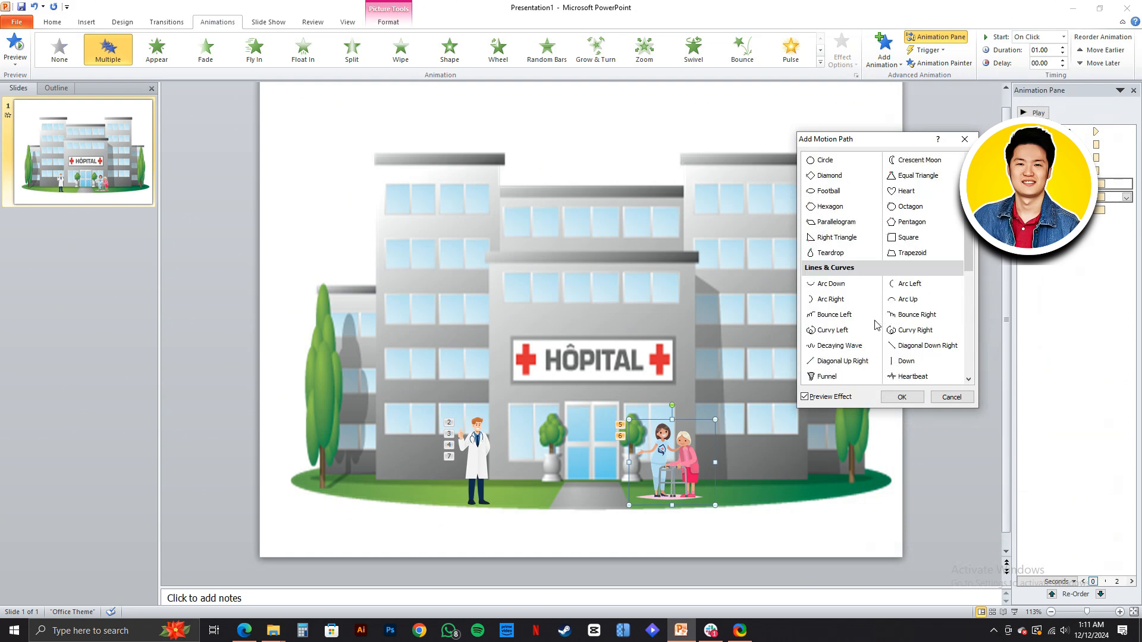
{"action": "scroll", "coordinate": [927, 326], "scroll_direction": "down", "scroll_amount": 1}
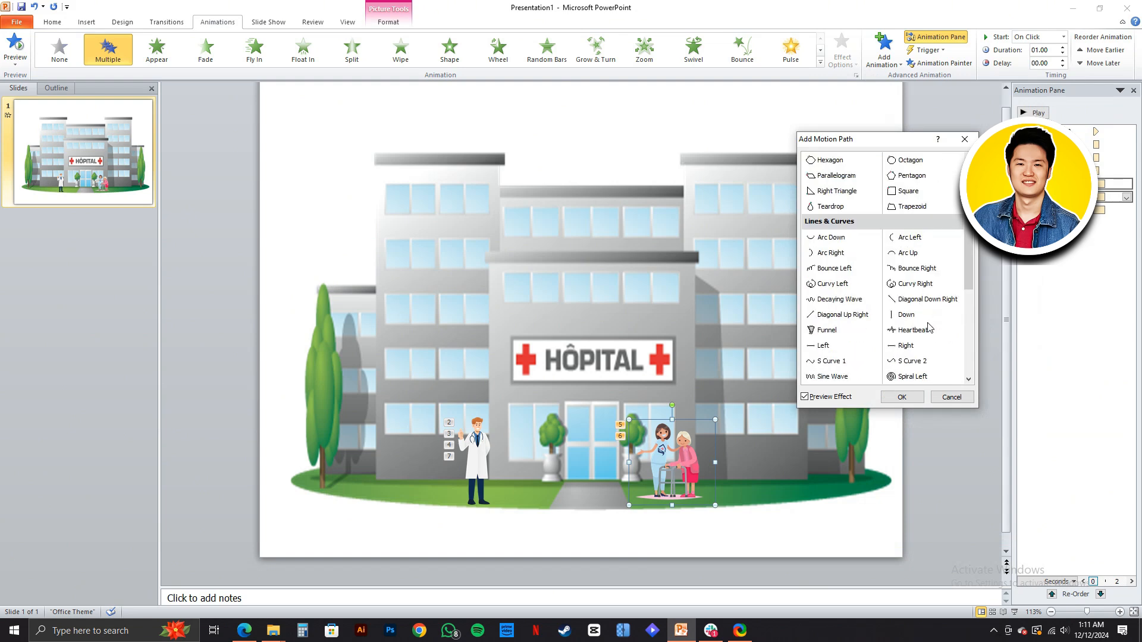
{"action": "left_click", "coordinate": [904, 348]}
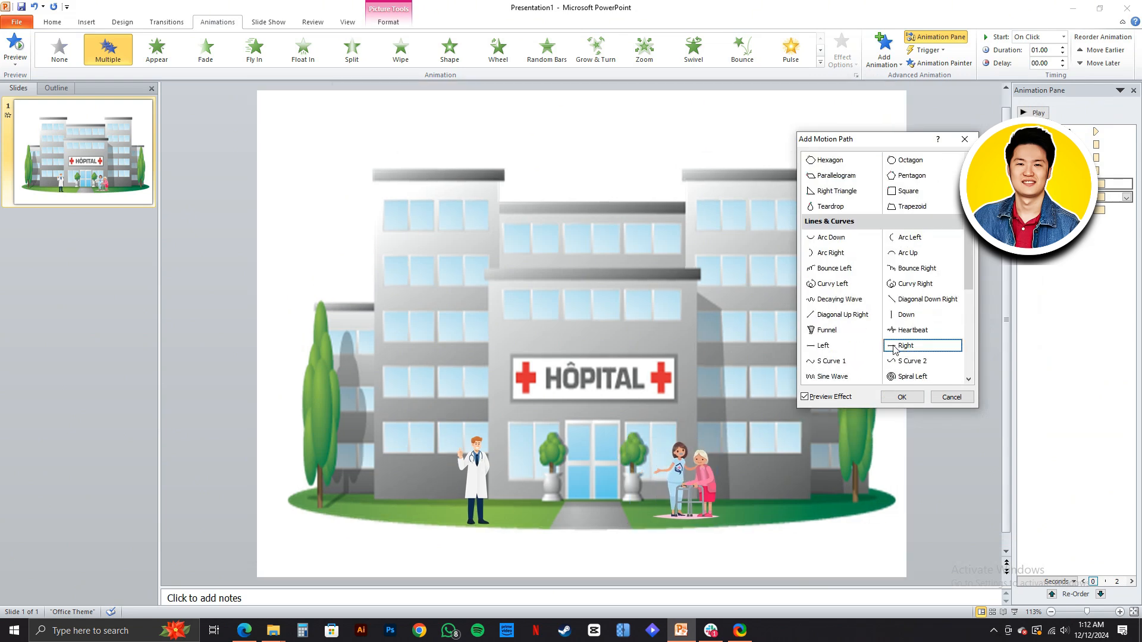
{"action": "left_click", "coordinate": [840, 349]}
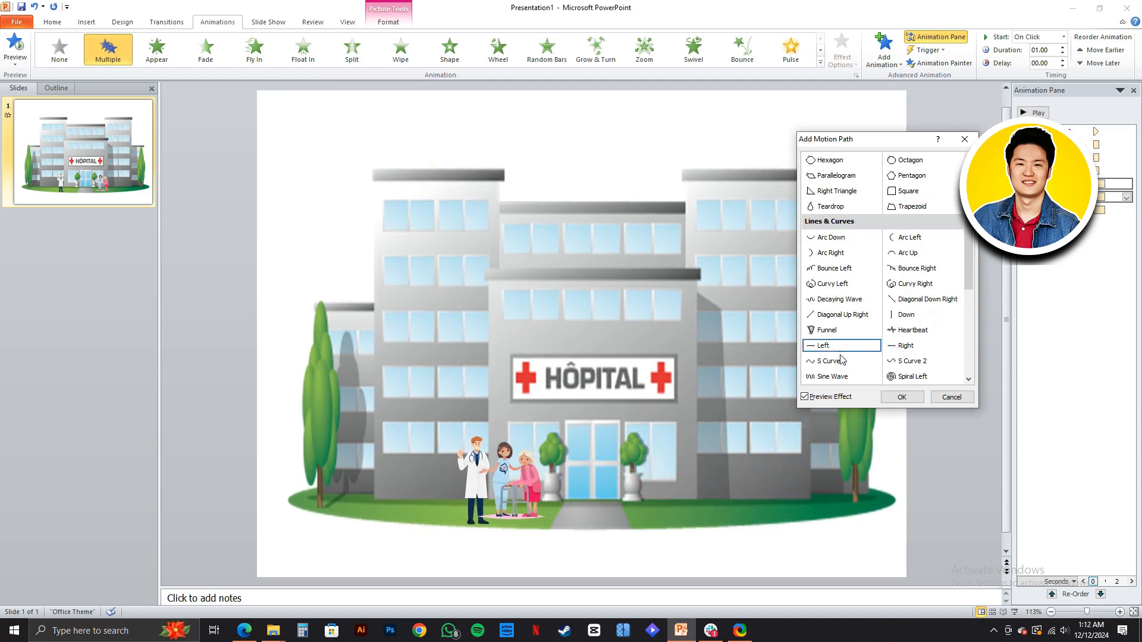
{"action": "left_click", "coordinate": [903, 346]}
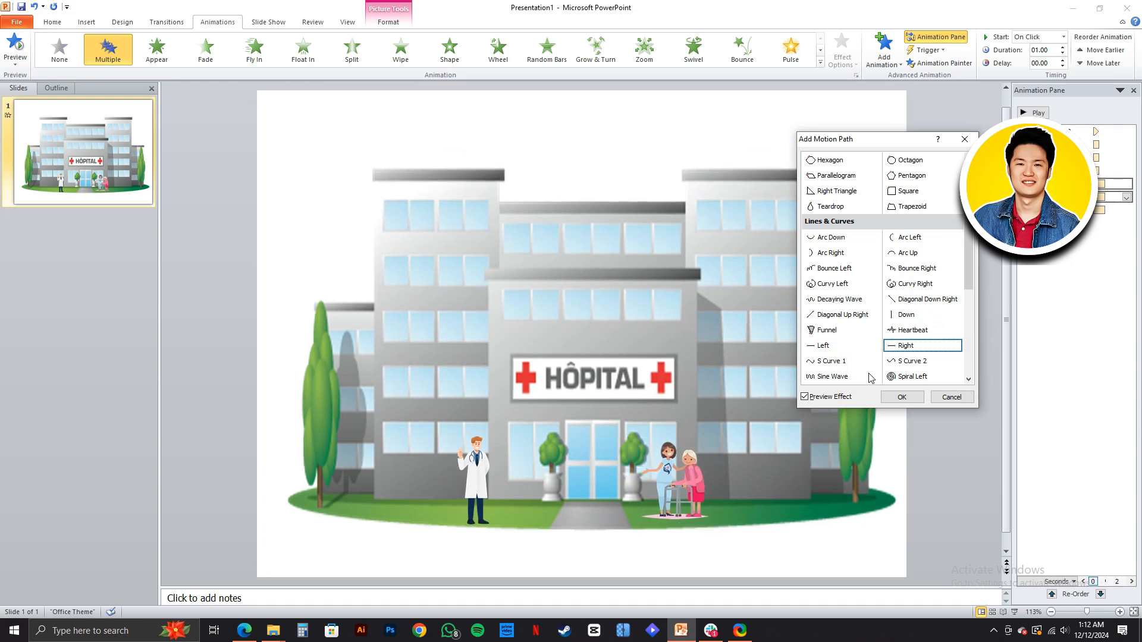
{"action": "left_click", "coordinate": [905, 398]}
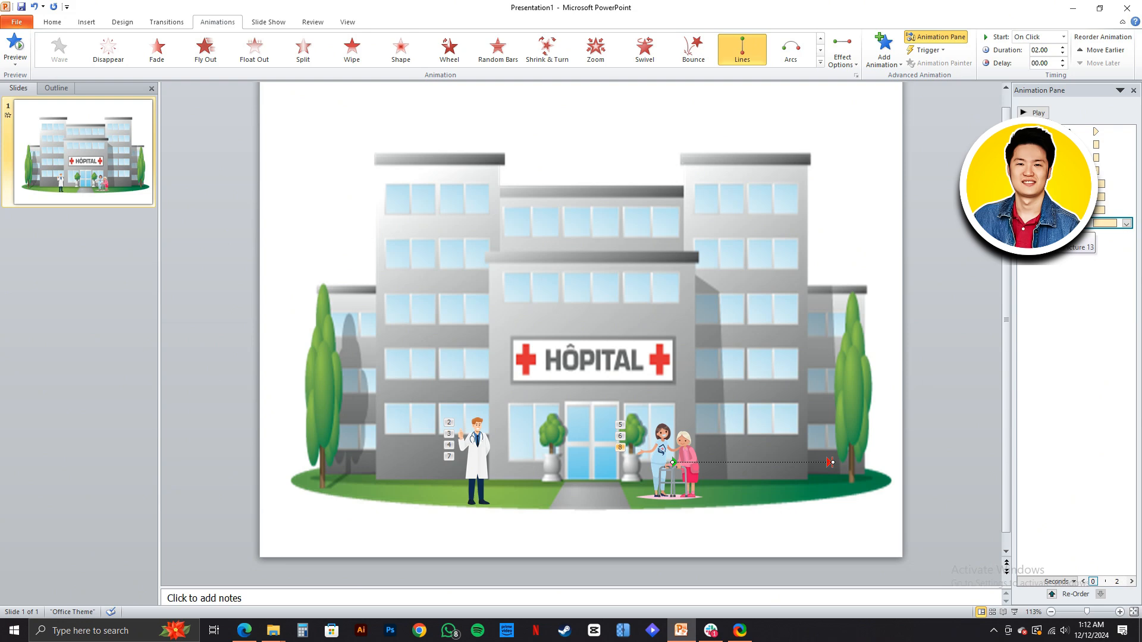
- Open the timing settings of the nurse-and-patient picture's Right motion path and choose a duration of 3 seconds (Slow)
{"action": "left_click", "coordinate": [1126, 223]}
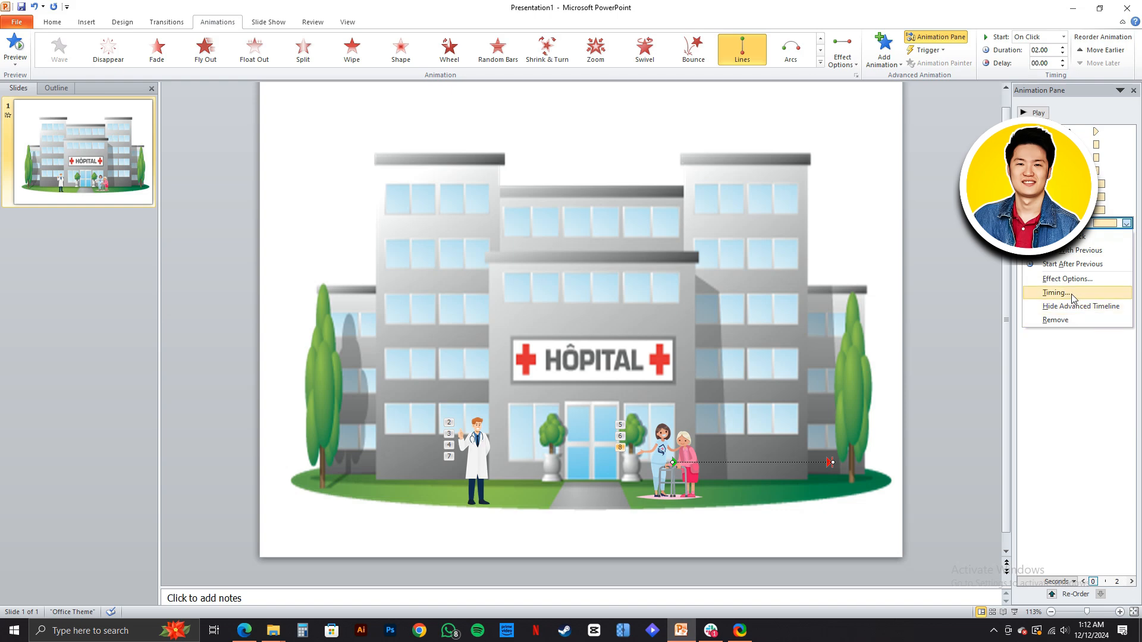
{"action": "left_click", "coordinate": [1044, 295]}
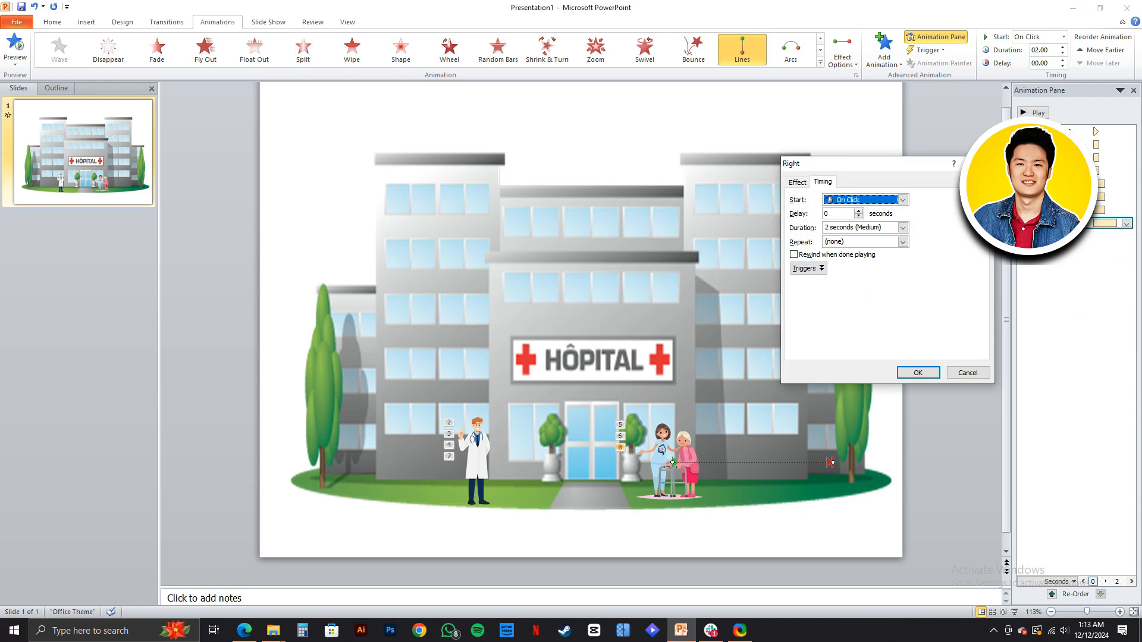
{"action": "left_click", "coordinate": [796, 182]}
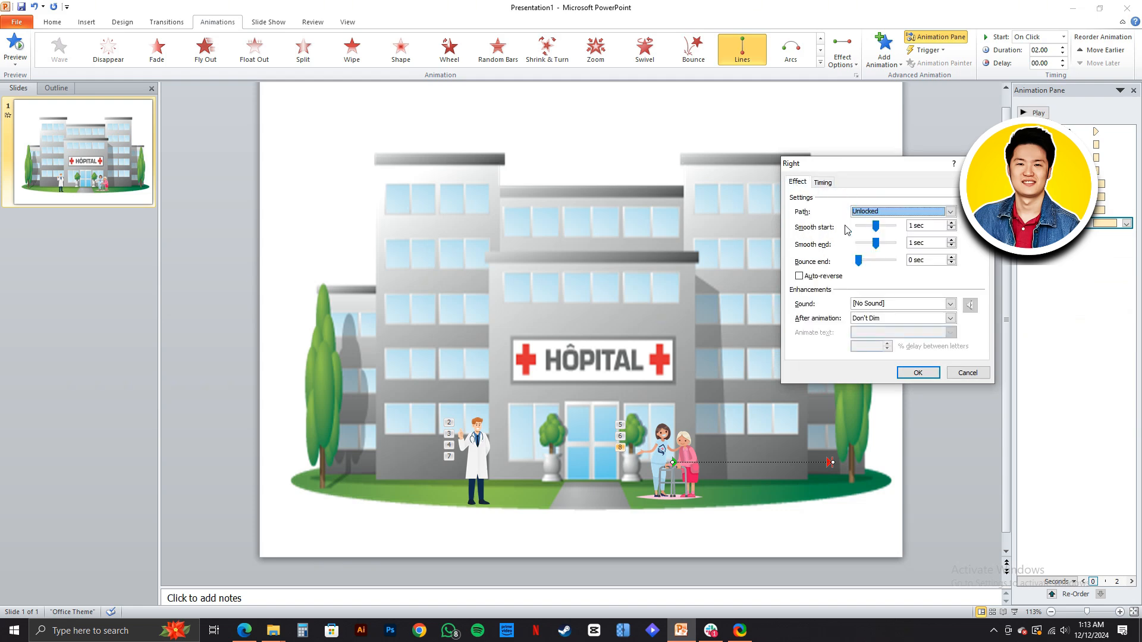
{"action": "left_click", "coordinate": [828, 183]}
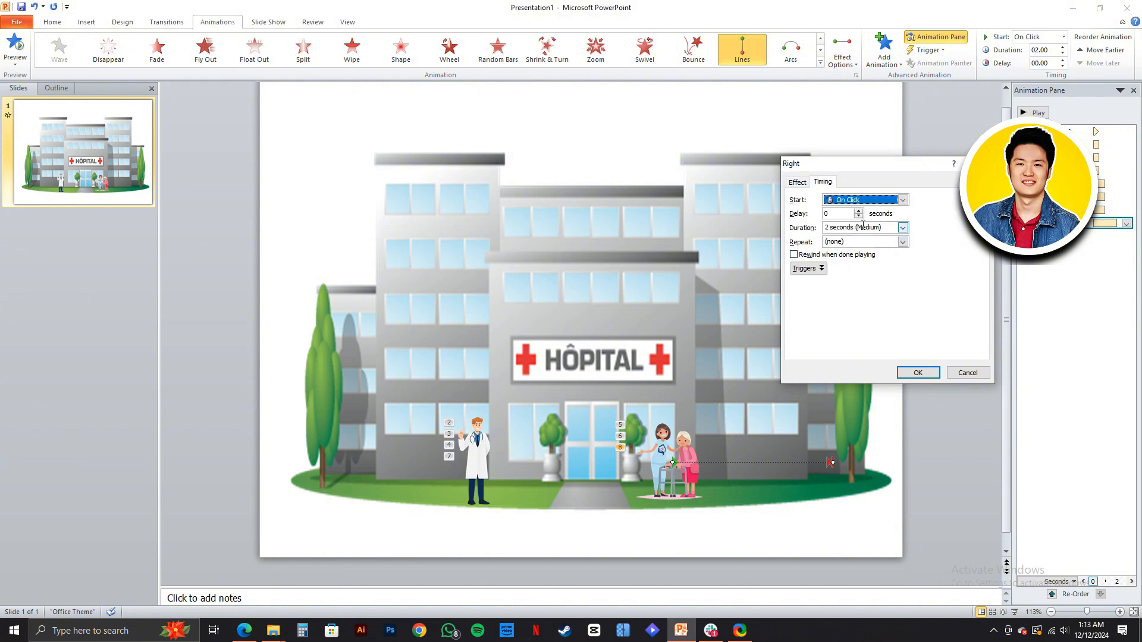
{"action": "left_click", "coordinate": [903, 229]}
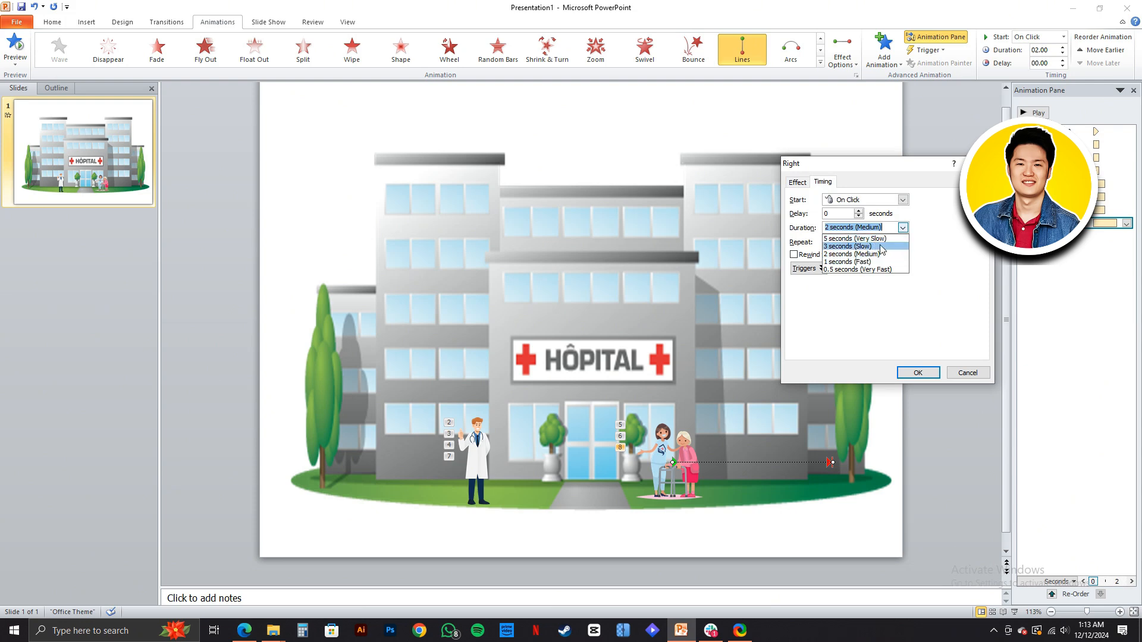
{"action": "left_click", "coordinate": [866, 246]}
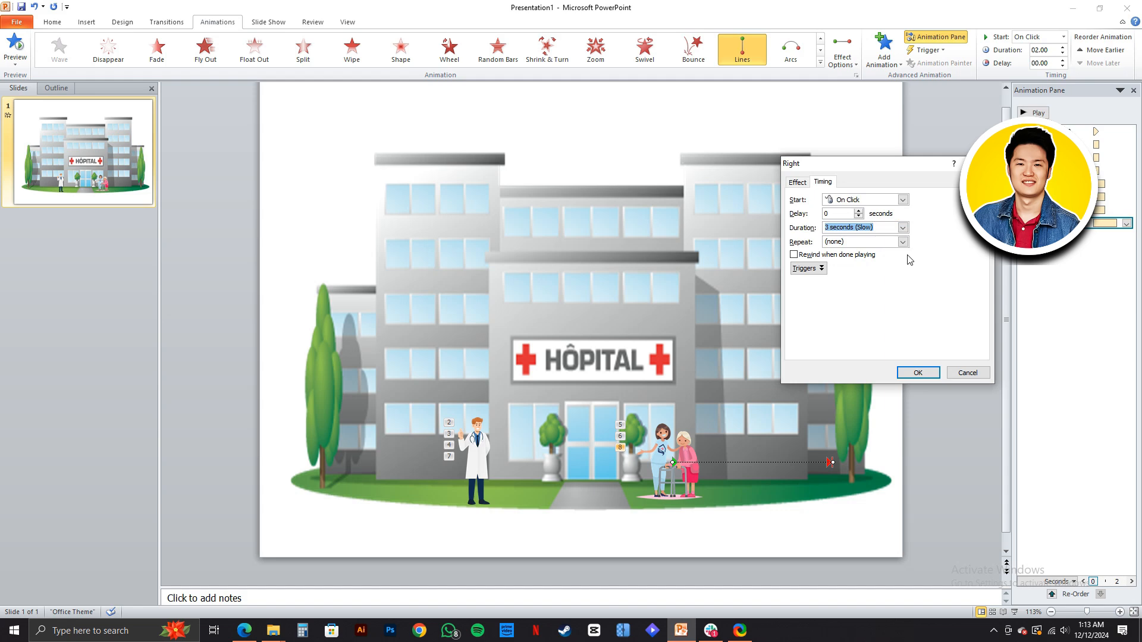
- Edit the Right motion path's duration to 5 seconds and enable Rewind when done playing
{"action": "left_click", "coordinate": [831, 228]}
{"action": "key", "text": "Delete"}
{"action": "key", "text": "Delete"}
{"action": "type", "text": "1"}
{"action": "key", "text": "BackSpace"}
{"action": "type", "text": "5"}
{"action": "left_click", "coordinate": [796, 258]}
- Try triggering the Right motion path on click of Picture 10 and return it to animating as part of the click sequence
{"action": "left_click", "coordinate": [804, 268]}
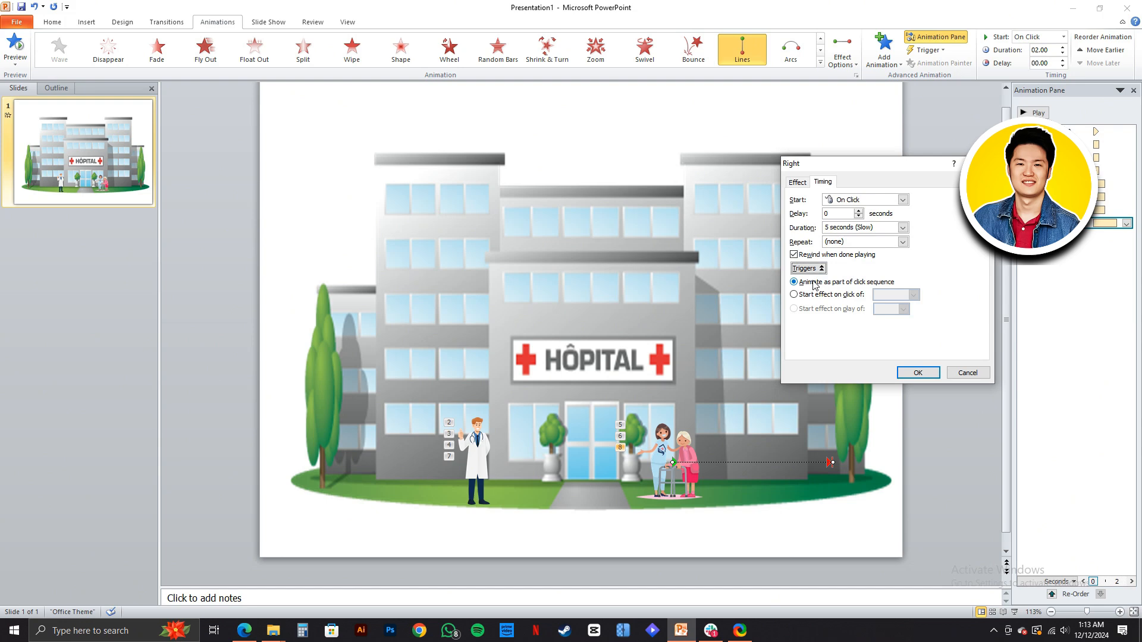
{"action": "left_click", "coordinate": [815, 295]}
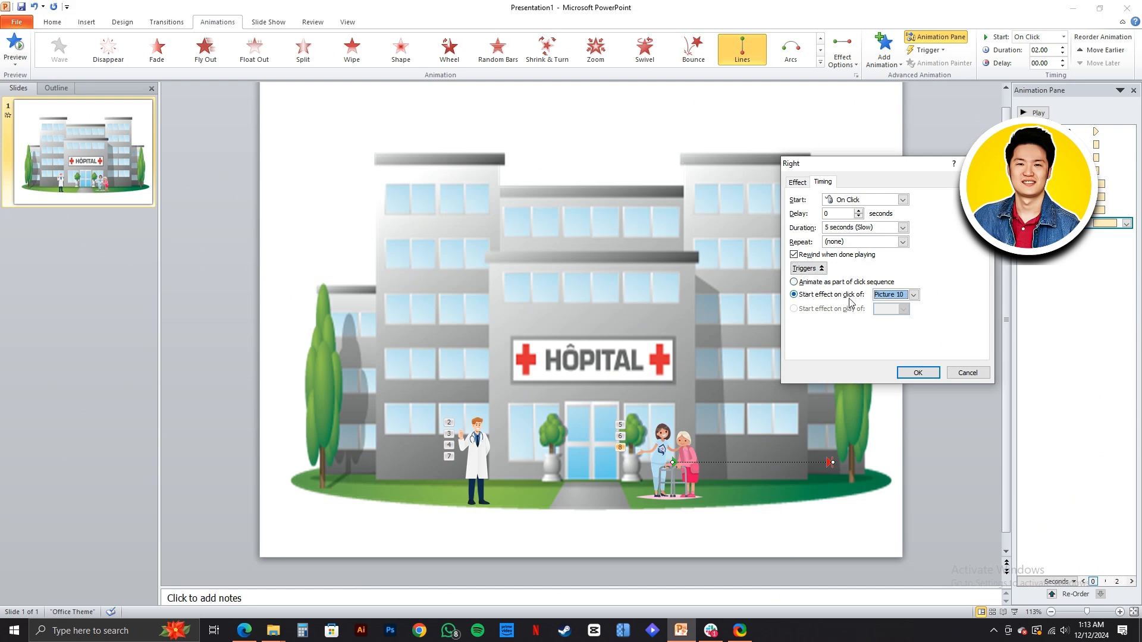
{"action": "left_click", "coordinate": [913, 294]}
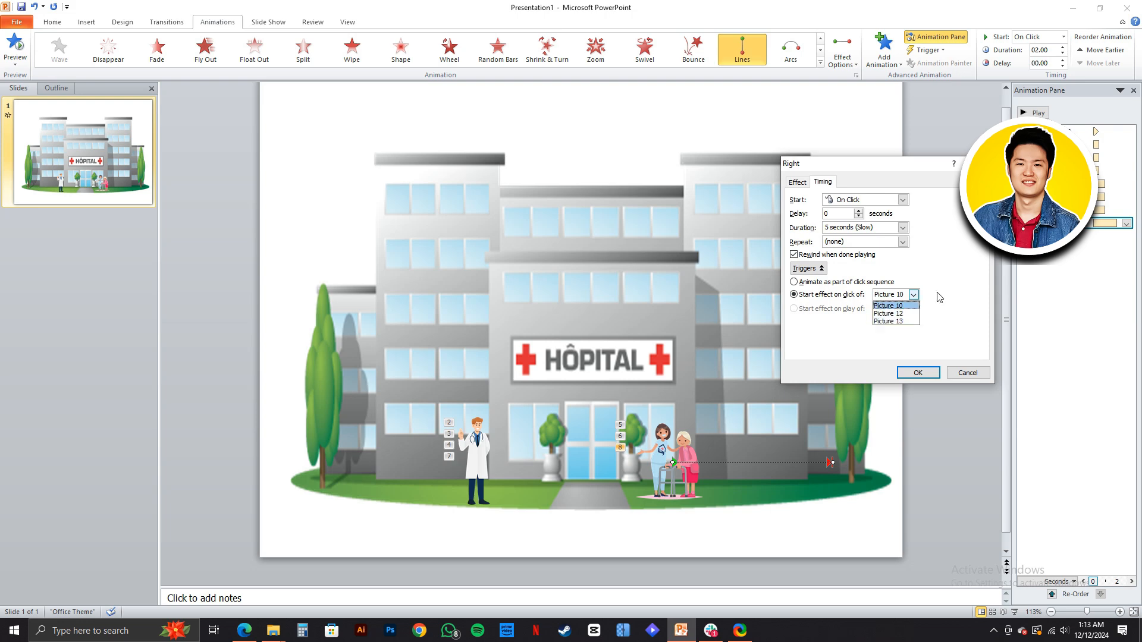
{"action": "left_click", "coordinate": [899, 308]}
{"action": "left_click", "coordinate": [831, 285]}
- Set the Right motion path's smooth start to 2.65 seconds and smooth end to 2.05 seconds, apply the settings and play the animation
{"action": "left_click", "coordinate": [797, 182]}
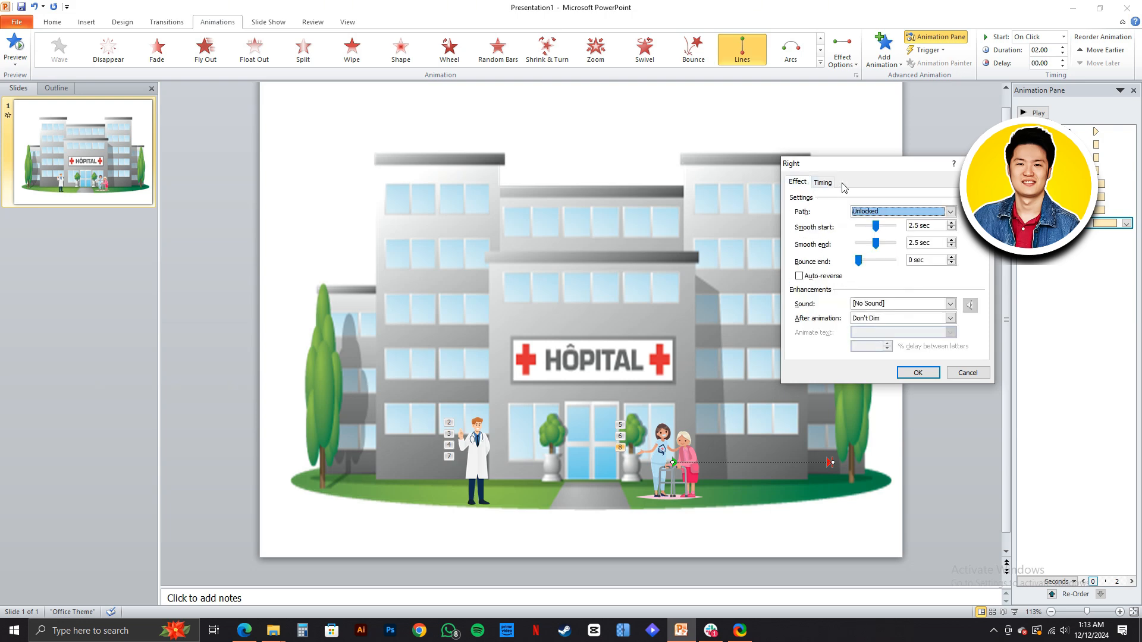
{"action": "left_click", "coordinate": [946, 215]}
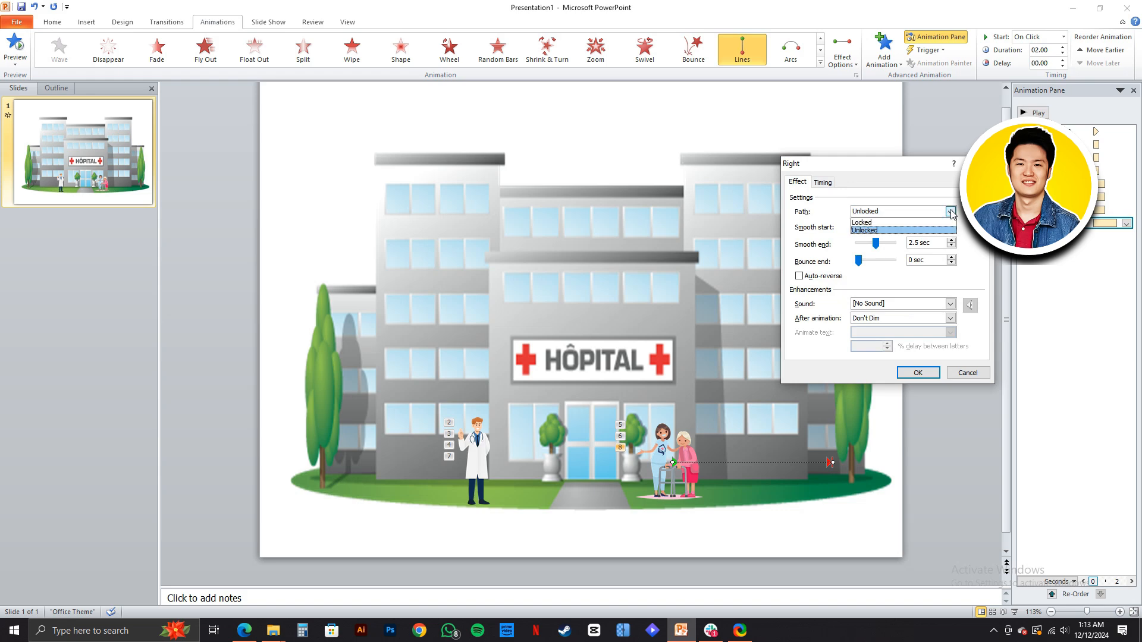
{"action": "left_click", "coordinate": [947, 215]}
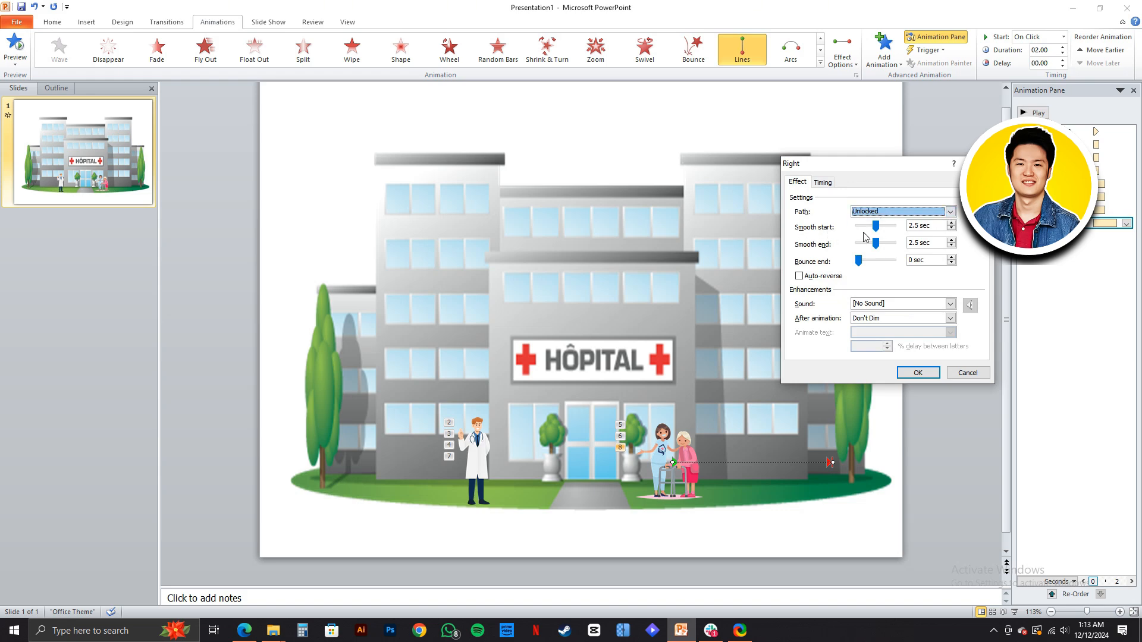
{"action": "left_click_drag", "start_coordinate": [881, 231], "coordinate": [881, 231]}
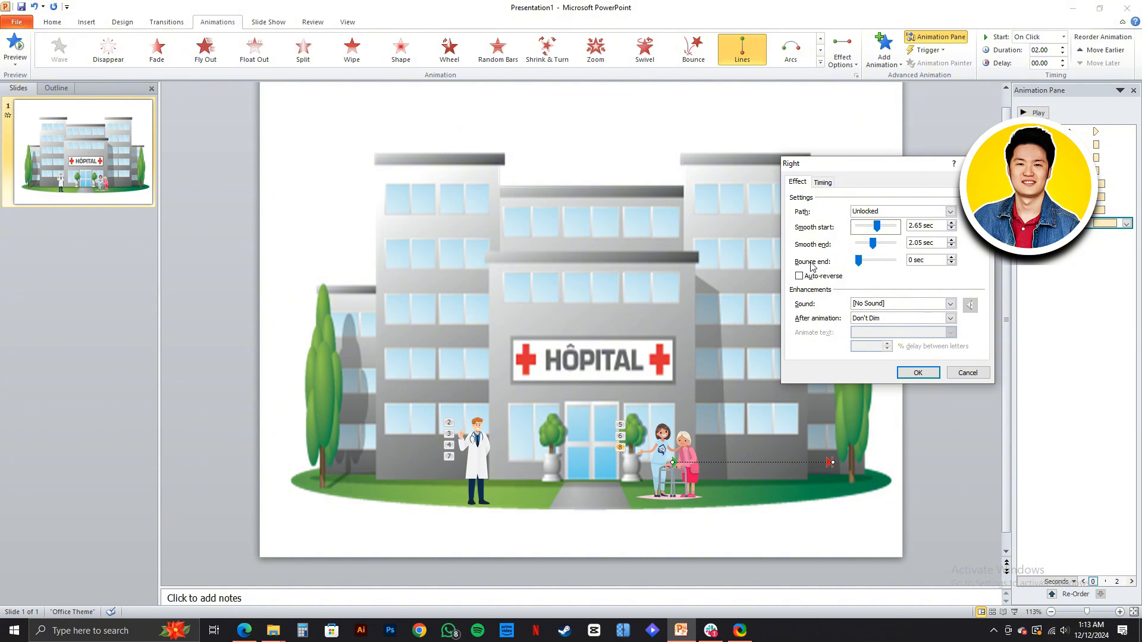
{"action": "left_click", "coordinate": [799, 277]}
{"action": "left_click", "coordinate": [922, 372]}
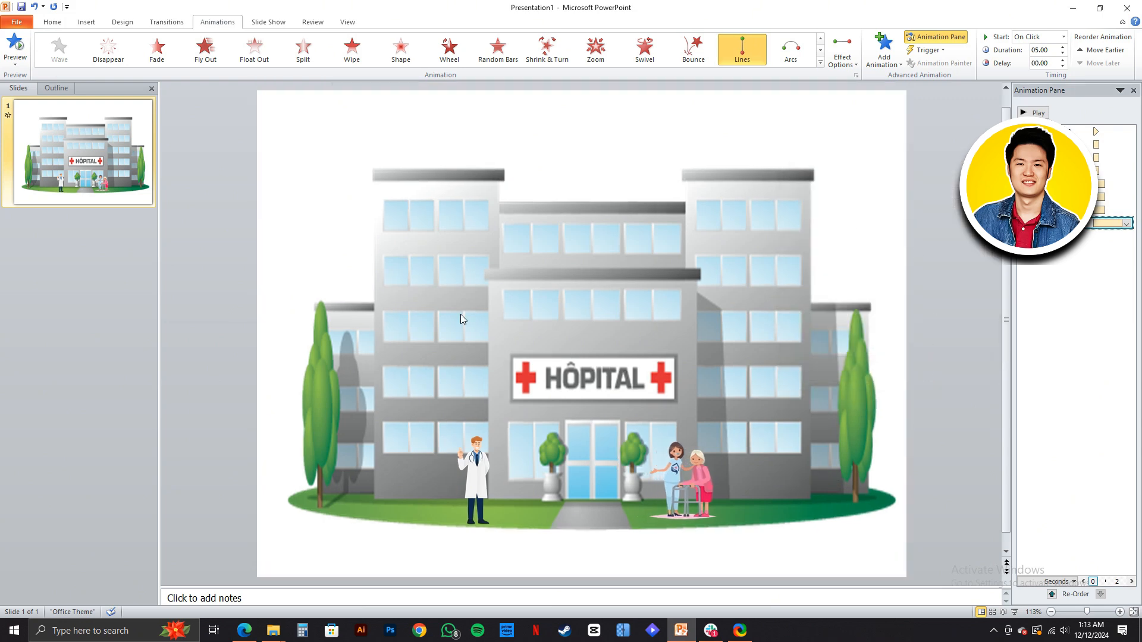
{"action": "left_click", "coordinate": [1034, 113]}
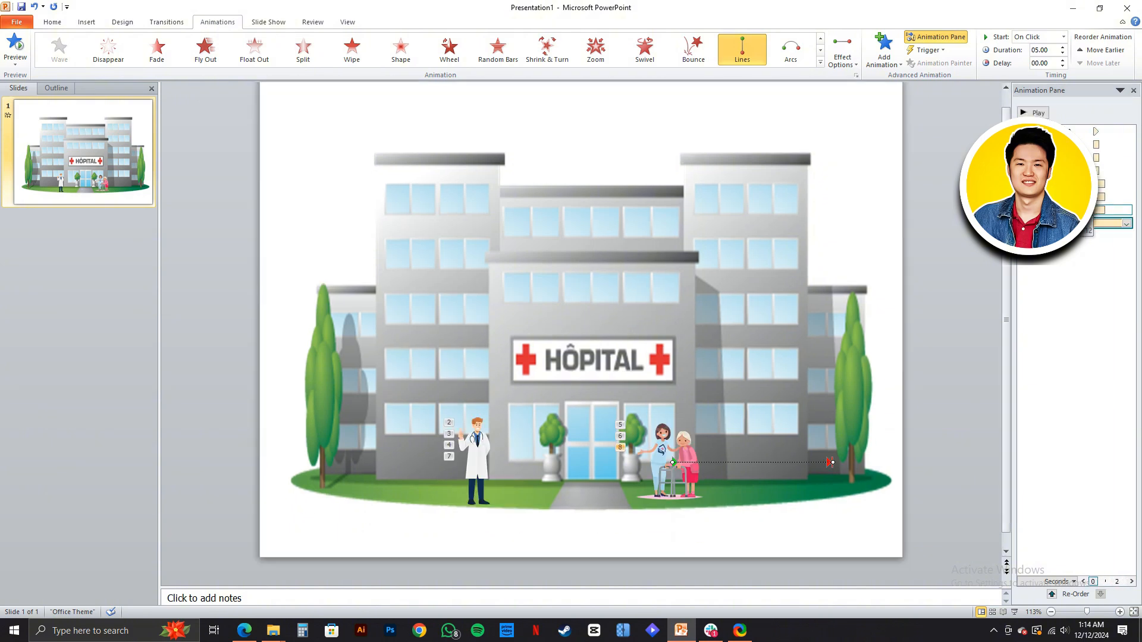
- Set the doctor picture's Fade entrance to start With Previous and play the animation sequence
{"action": "left_click", "coordinate": [1100, 157]}
{"action": "left_click", "coordinate": [1127, 157]}
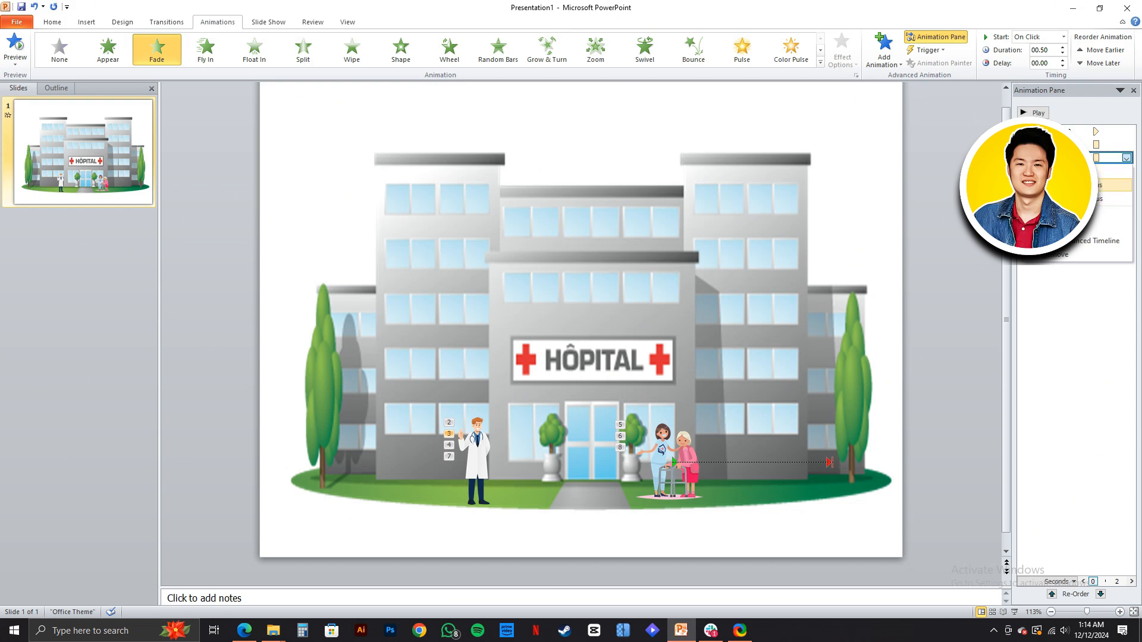
{"action": "left_click", "coordinate": [1064, 185]}
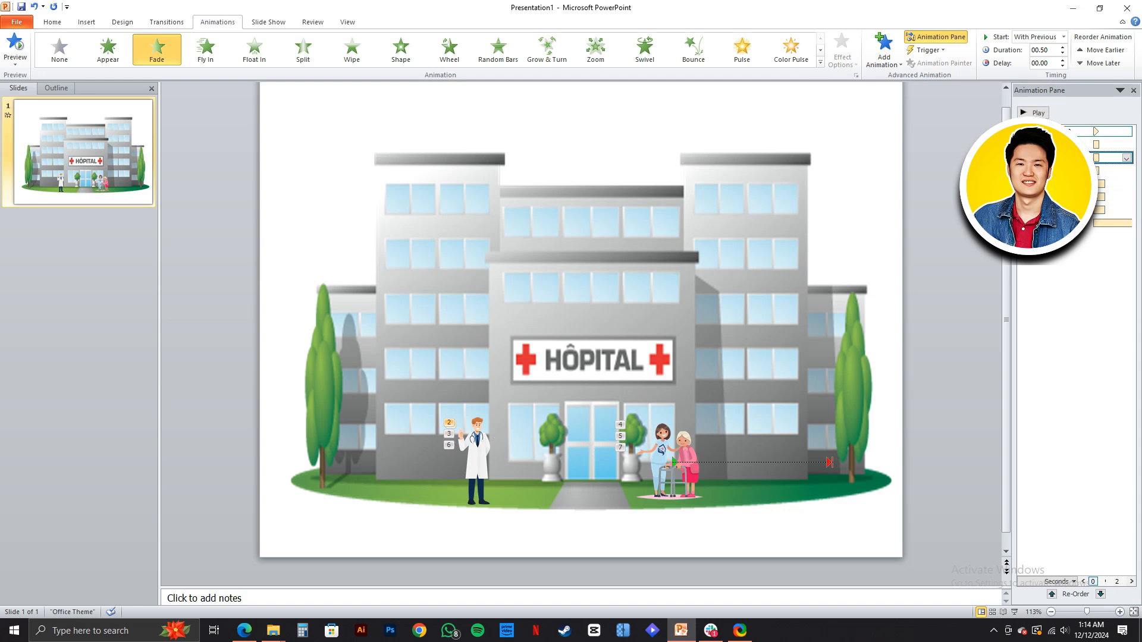
{"action": "left_click", "coordinate": [1033, 112]}
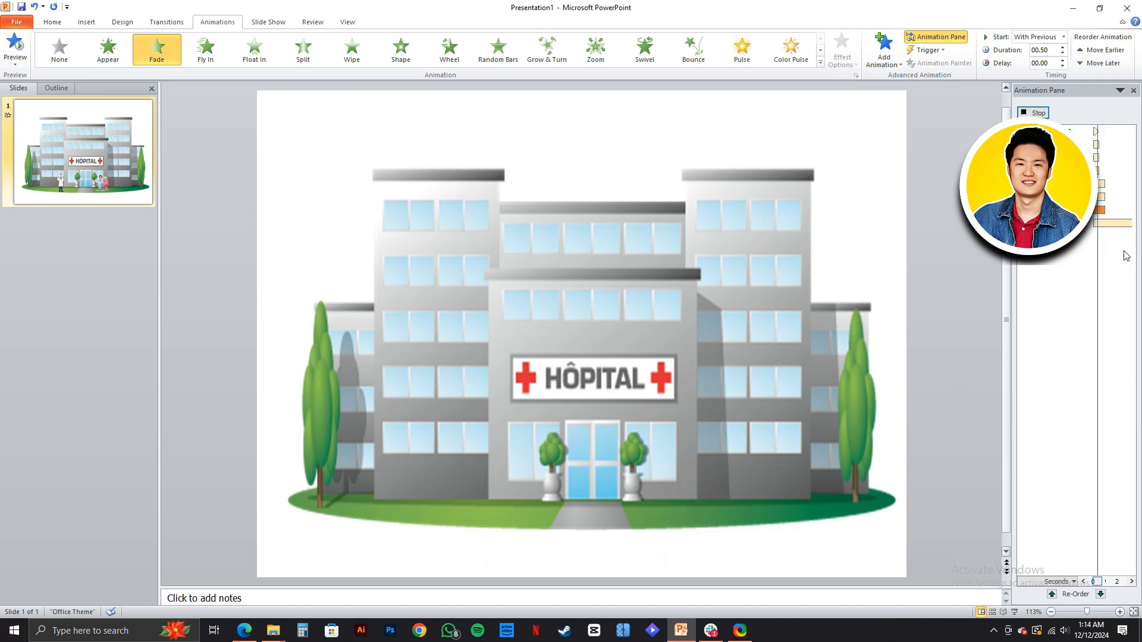
{"action": "left_click", "coordinate": [1027, 110]}
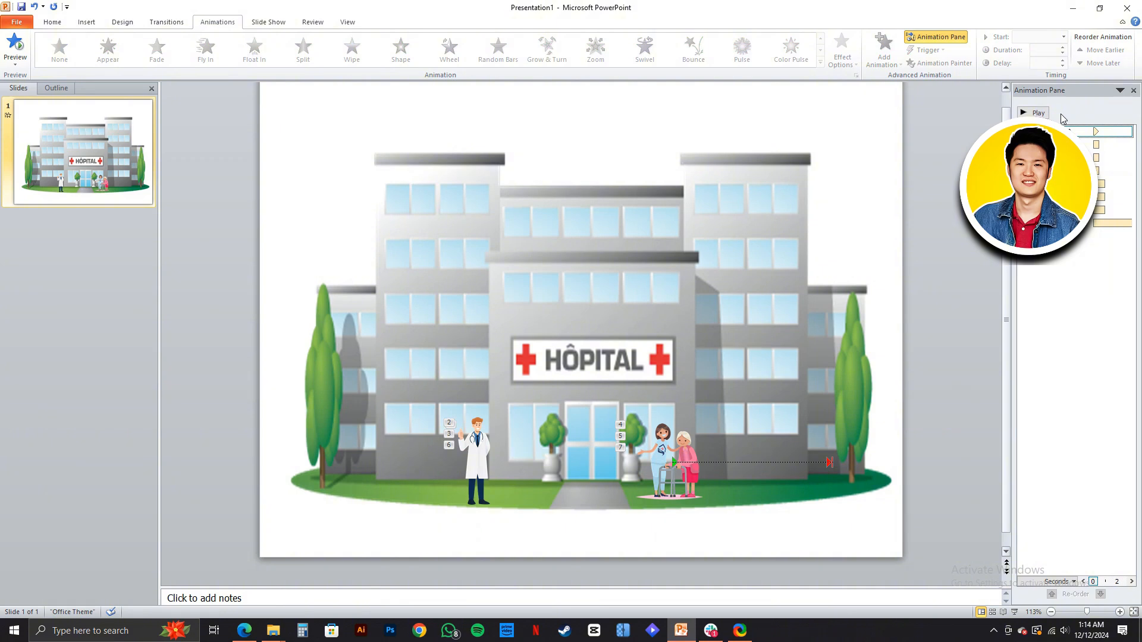
- Set the doctor's Fly Out exit and the nurse-and-patient picture's Float In entrance to start With Previous, and play the sequence
{"action": "left_click", "coordinate": [1121, 170]}
{"action": "left_click_drag", "start_coordinate": [1121, 171], "coordinate": [1121, 196]}
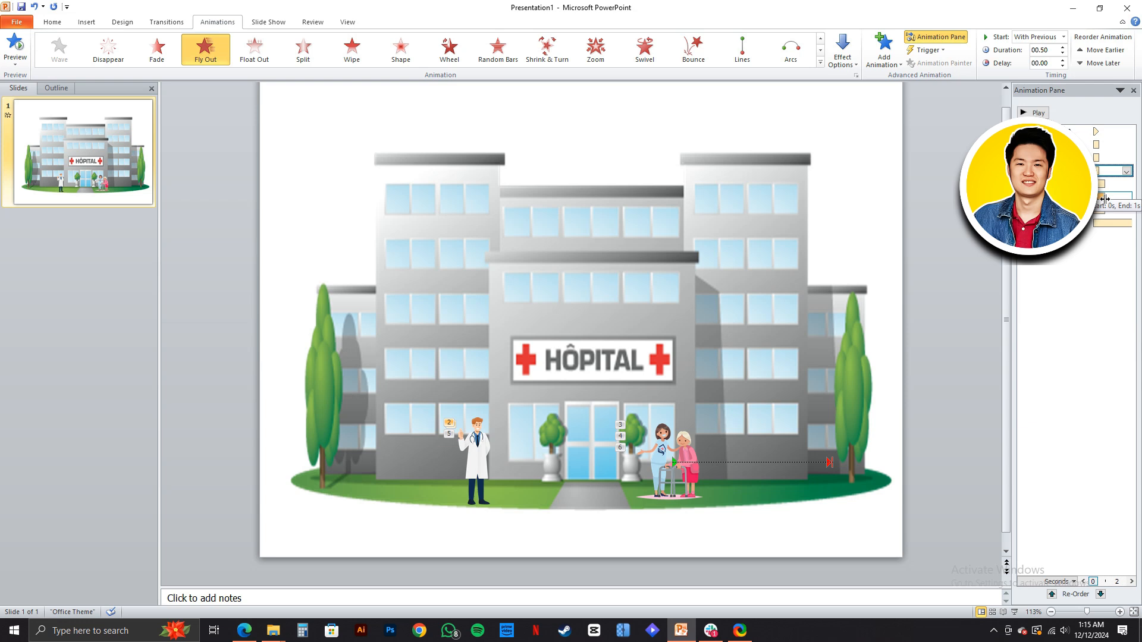
{"action": "left_click", "coordinate": [1125, 187]}
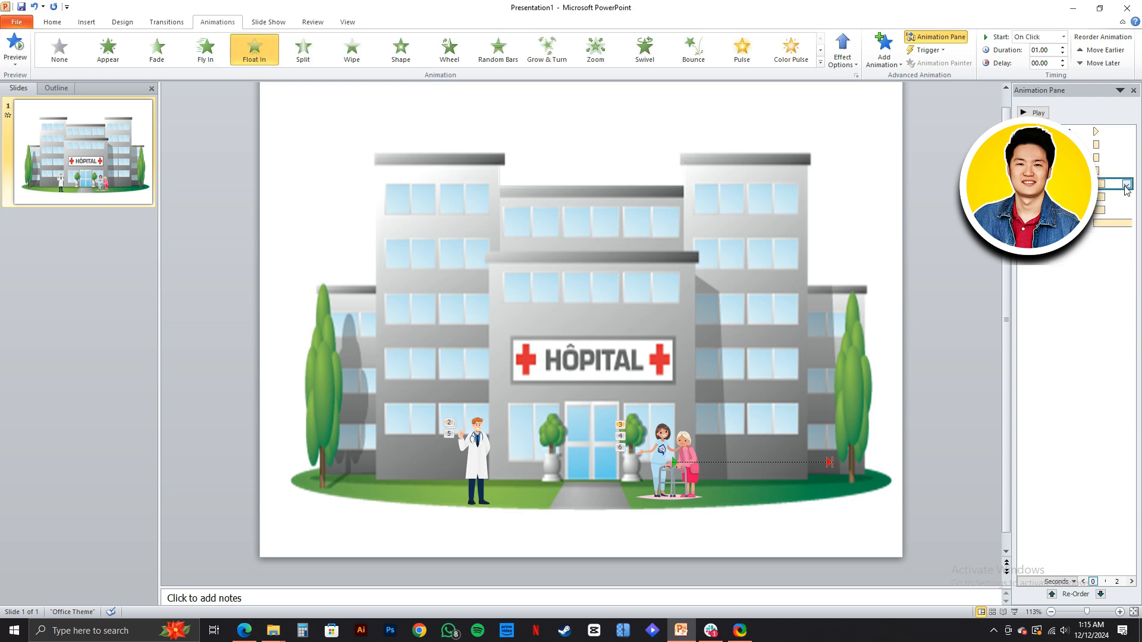
{"action": "left_click", "coordinate": [1125, 186]}
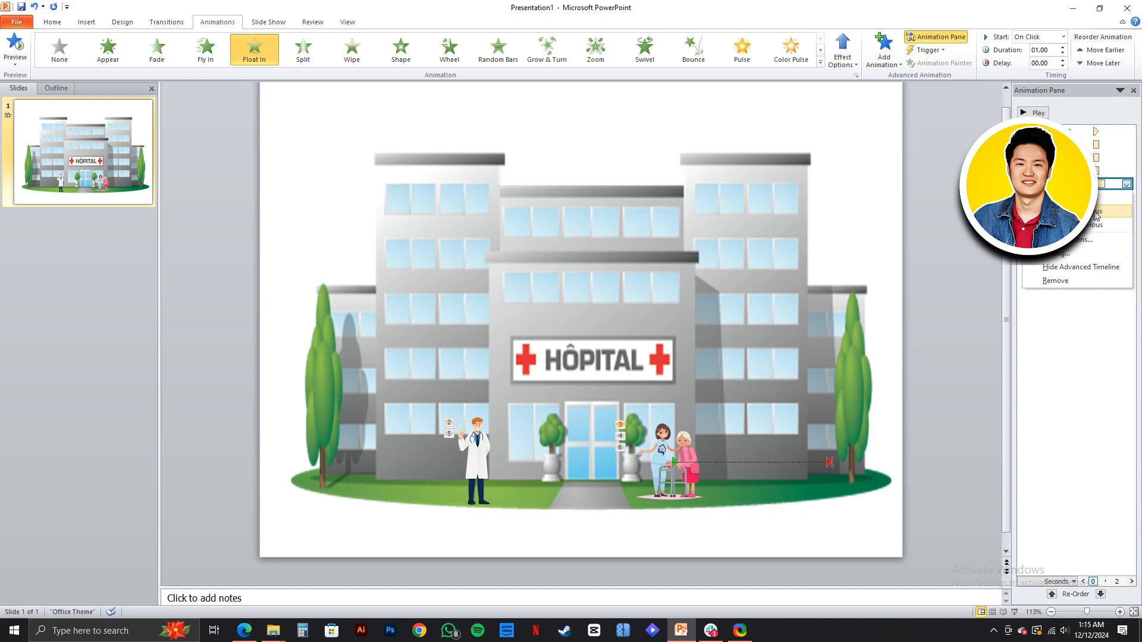
{"action": "left_click", "coordinate": [1096, 211]}
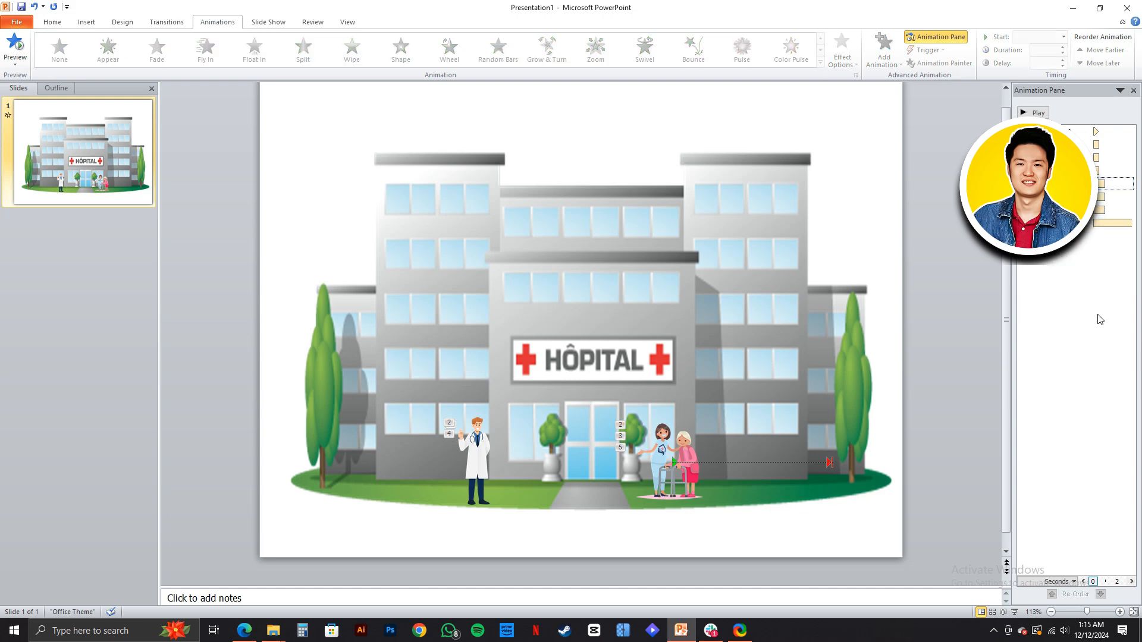
{"action": "left_click", "coordinate": [1035, 112]}
{"action": "left_click", "coordinate": [1034, 112]}
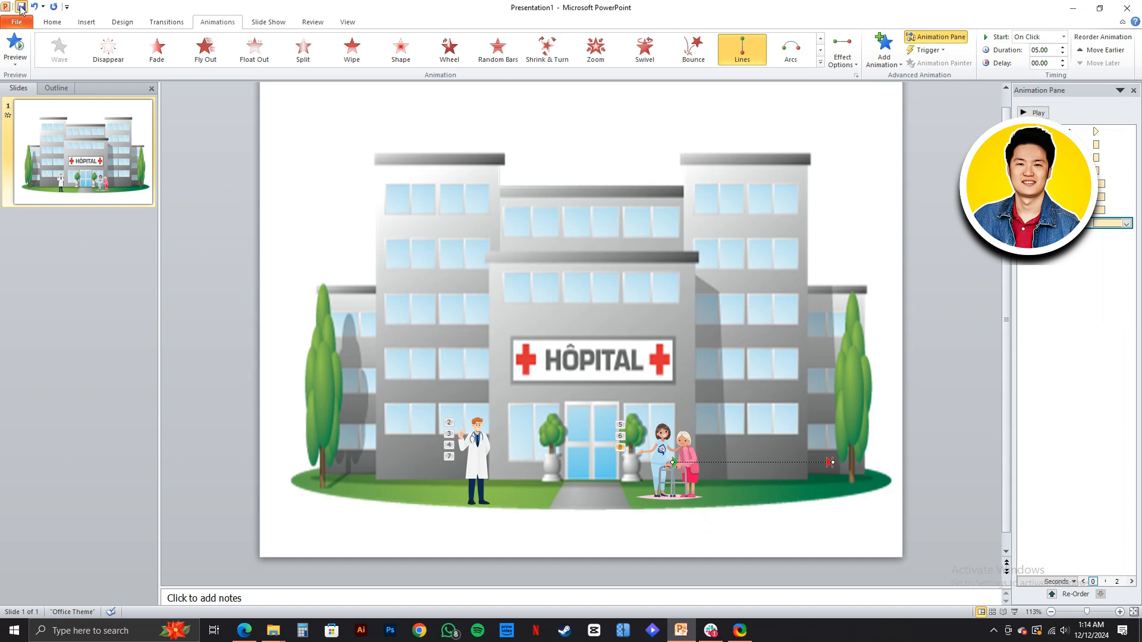
- Open the Save As dialog for the presentation and cancel it without saving
{"action": "left_click", "coordinate": [22, 8]}
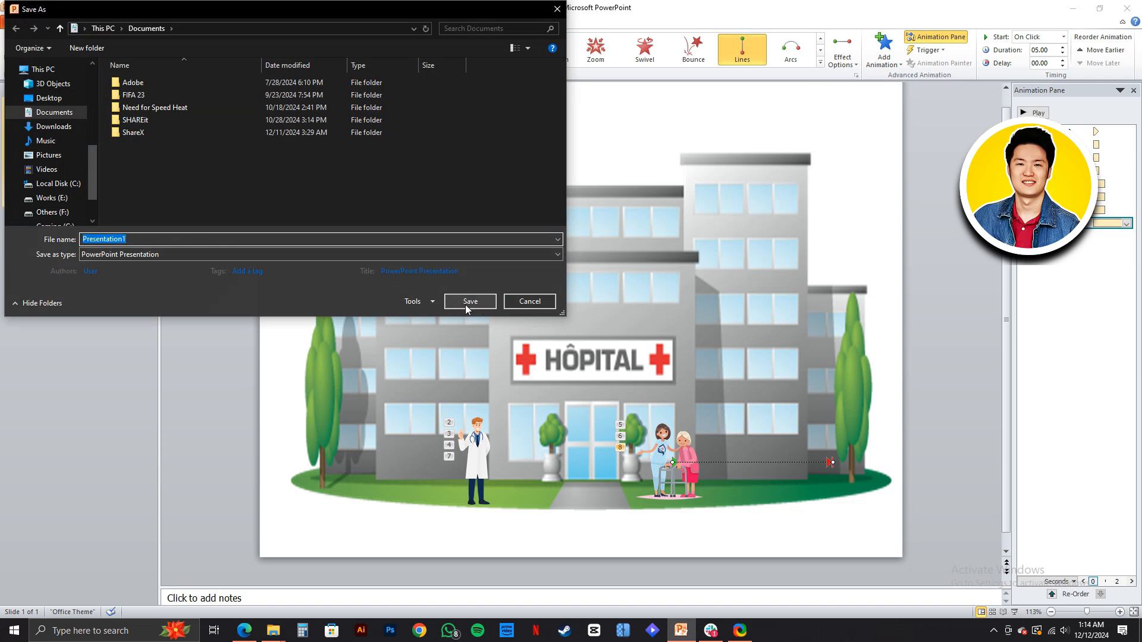
{"action": "left_click", "coordinate": [551, 303]}
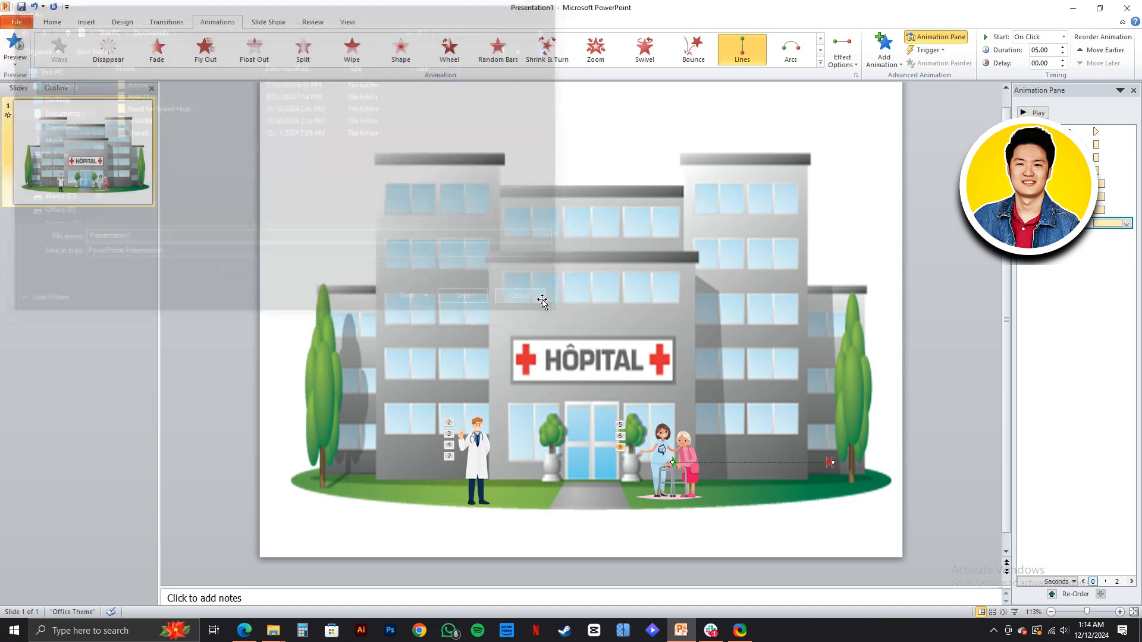